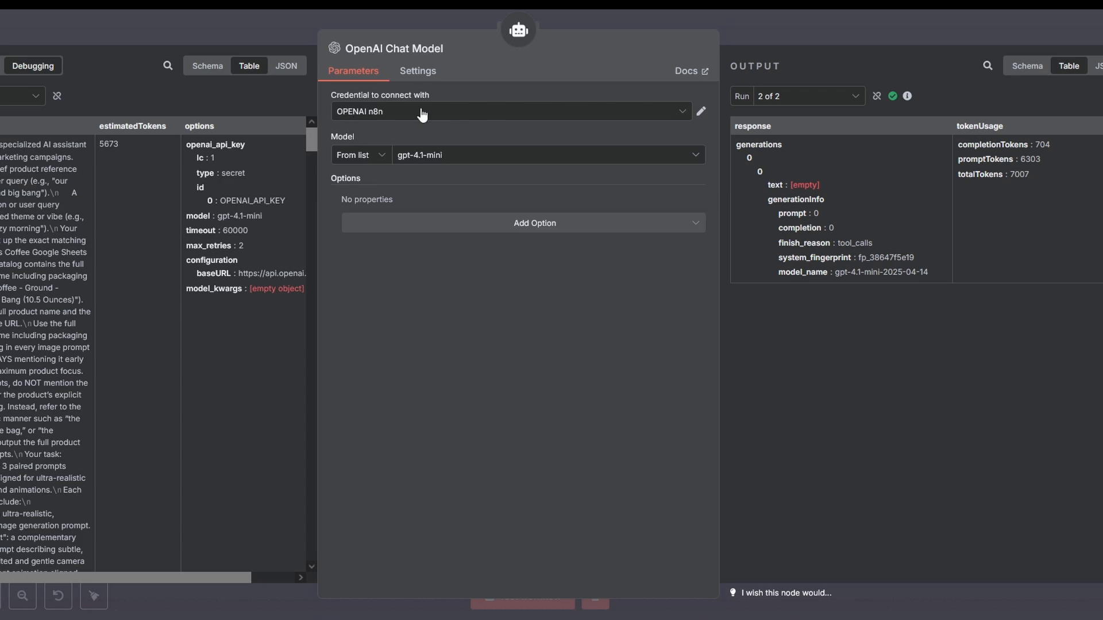
# Step: Open the OpenAI Chat Model's credential for editing and check its API Key and Organization ID fields
pyautogui.click(701, 111)
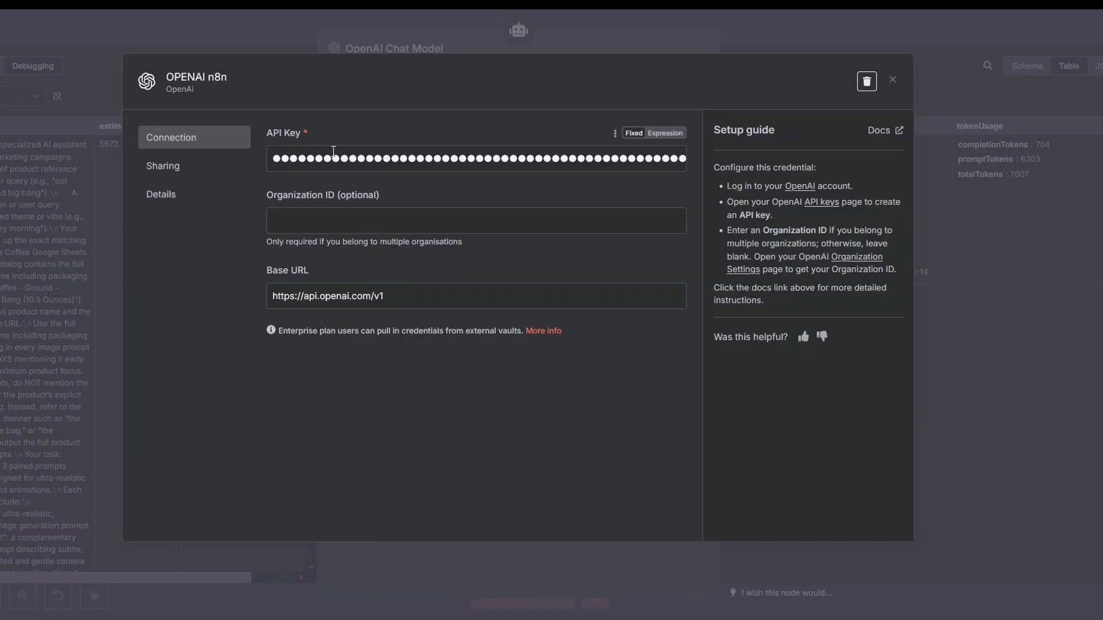
pyautogui.moveTo(274, 213); pyautogui.dragTo(576, 208)
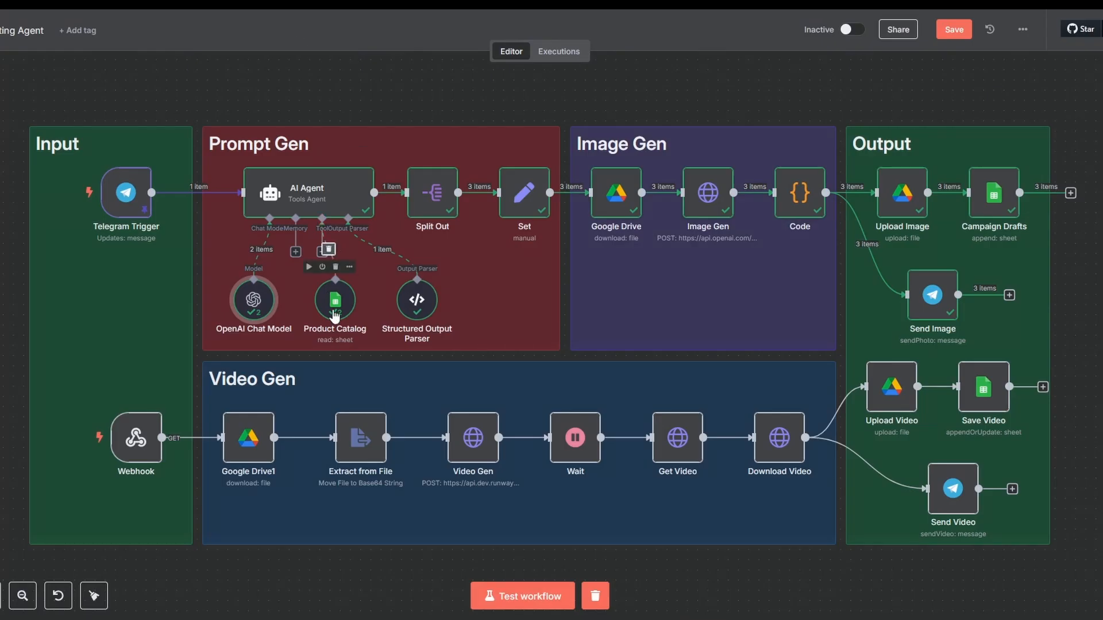
# Step: Open the Product Catalog node and review the product names and image links in the Peet's Marketing Database spreadsheet
pyautogui.doubleClick(334, 315)
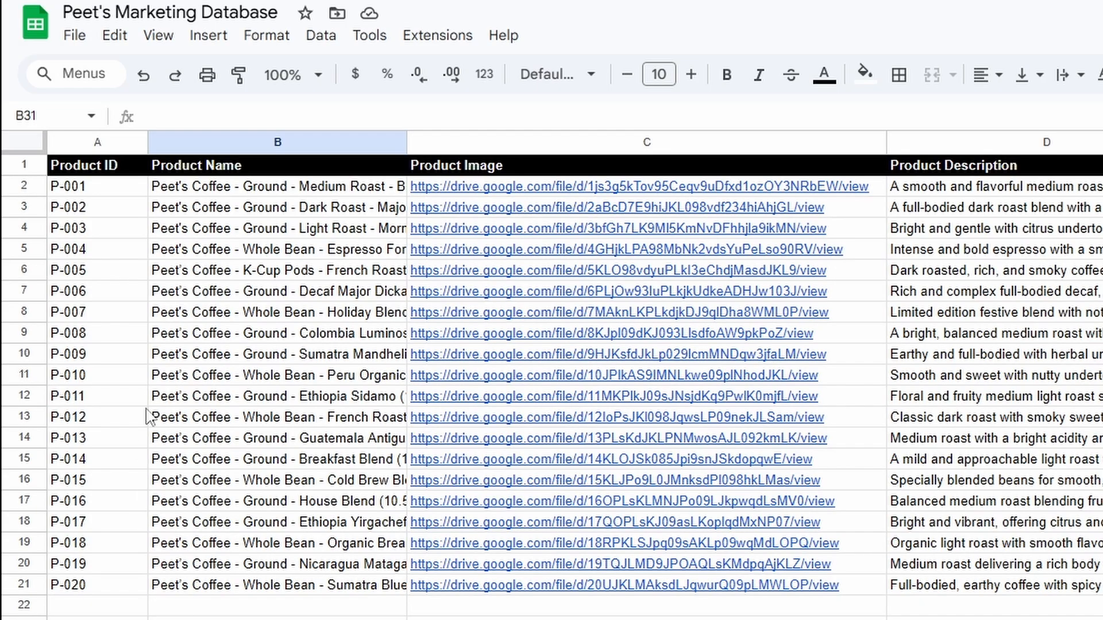
pyautogui.click(198, 186)
pyautogui.moveTo(201, 215); pyautogui.dragTo(238, 589)
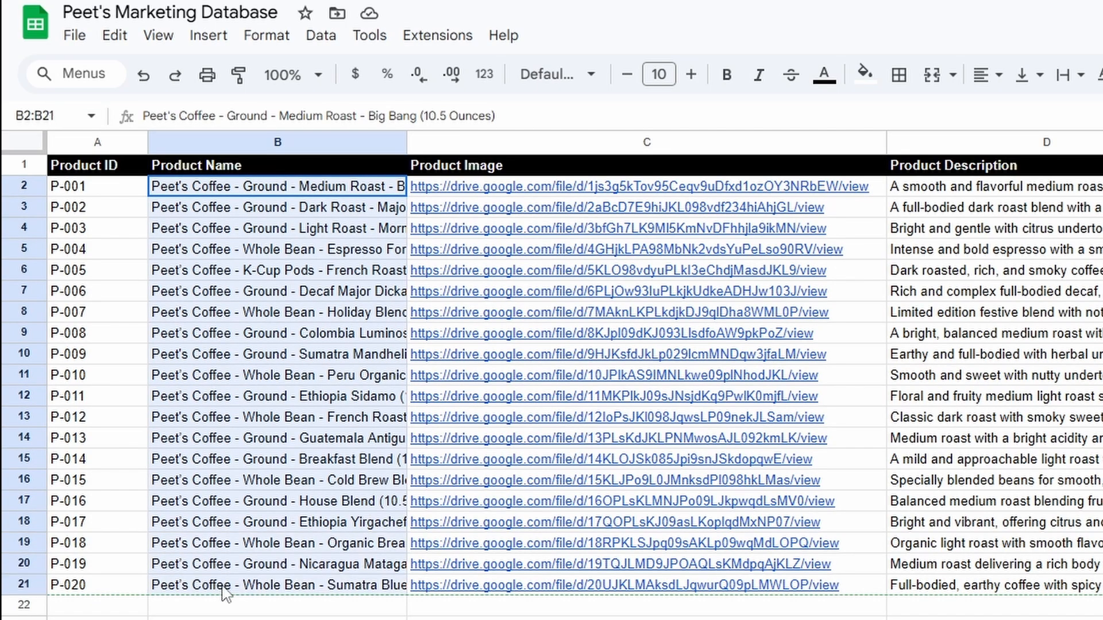
pyautogui.click(449, 190)
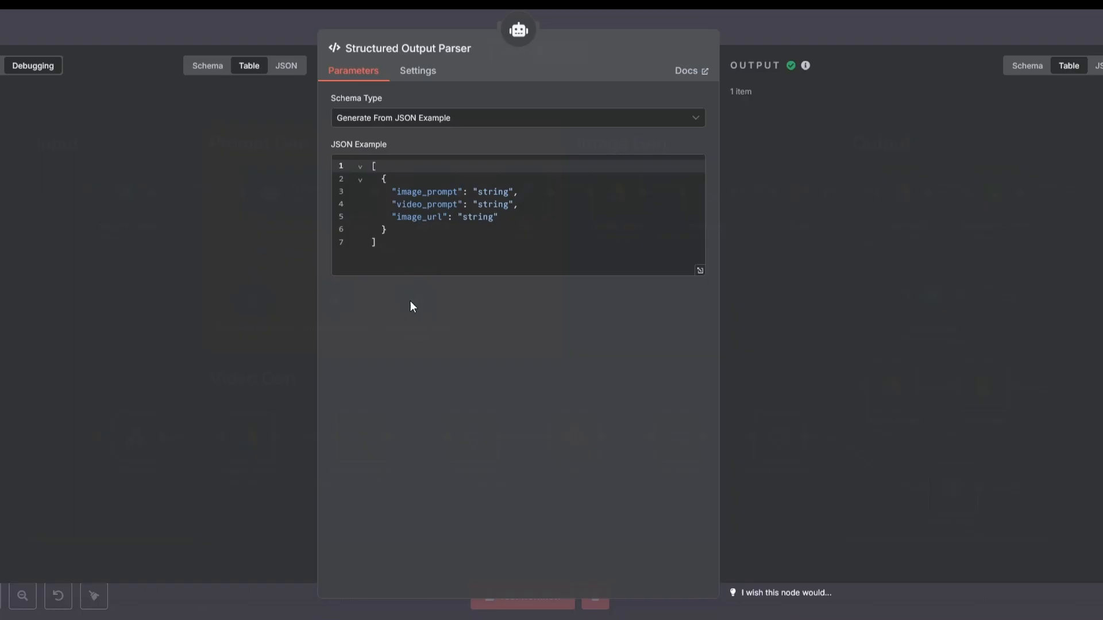
# Step: Review the Structured Output Parser's JSON example, and check the Split Out node's field settings
pyautogui.moveTo(404, 248); pyautogui.dragTo(343, 154)
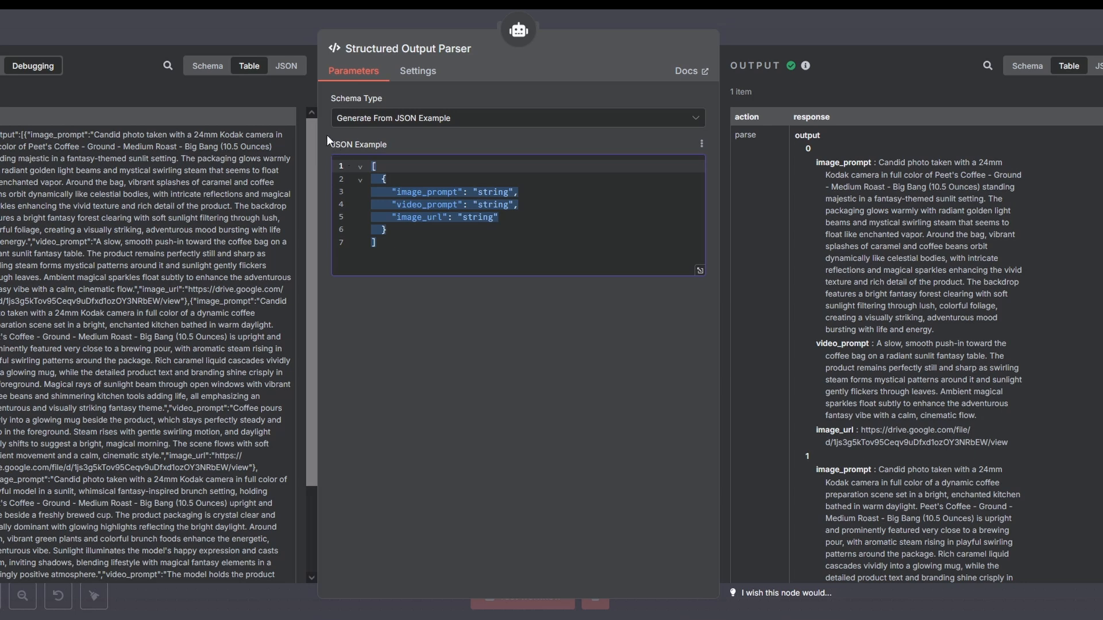
pyautogui.click(326, 136)
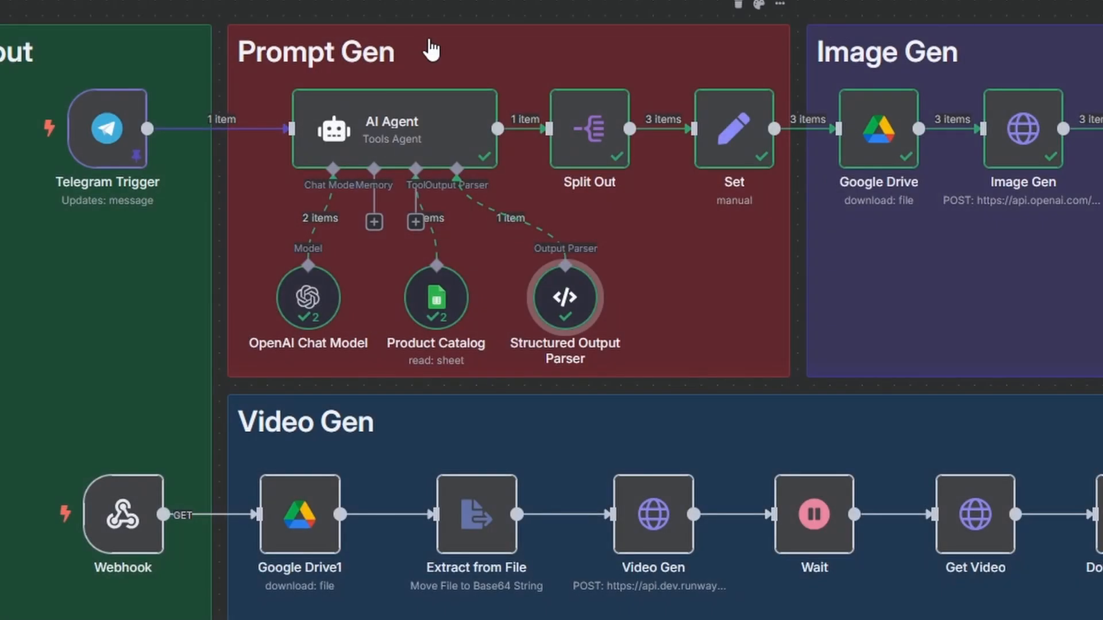
pyautogui.doubleClick(596, 131)
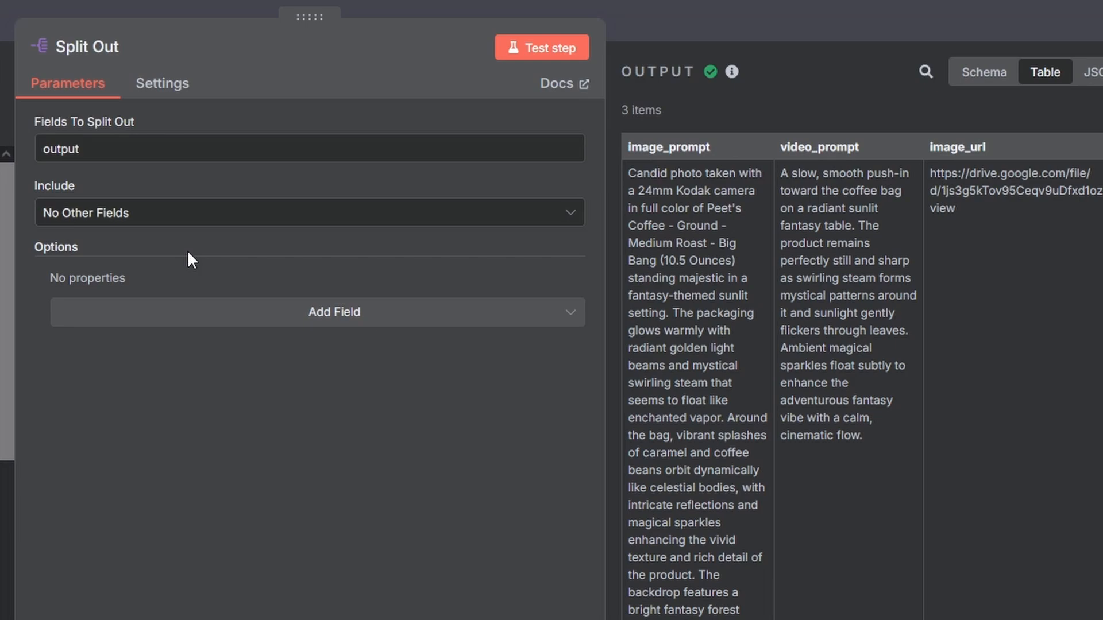
pyautogui.press('Escape')
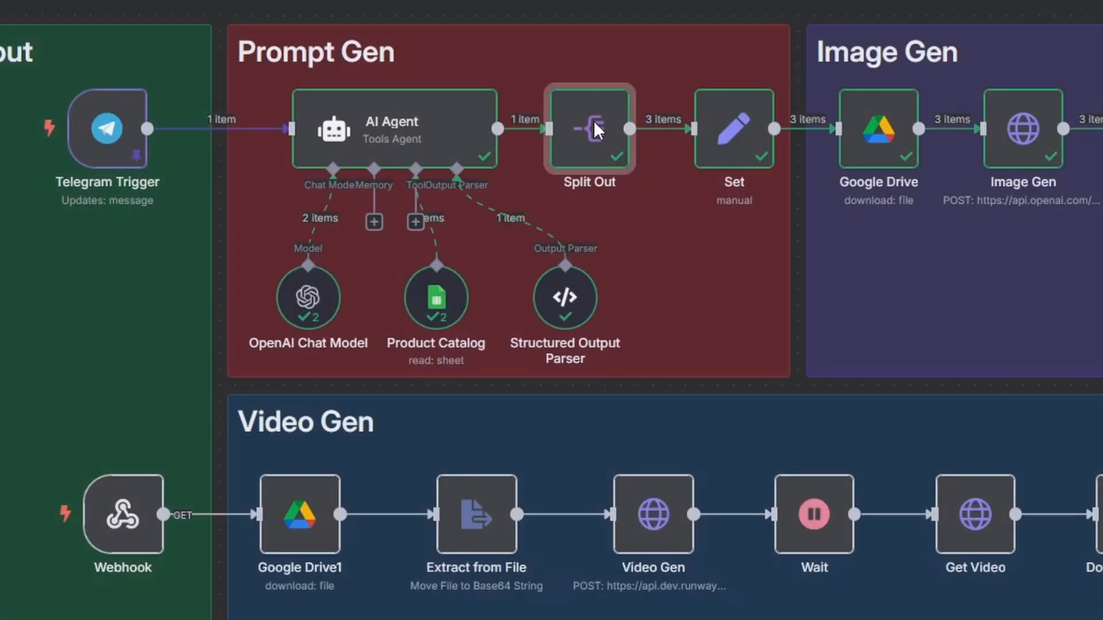
# Step: Open the Set node and review its image_prompt, video_prompt and image_url field mappings
pyautogui.click(730, 148)
pyautogui.doubleClick(730, 148)
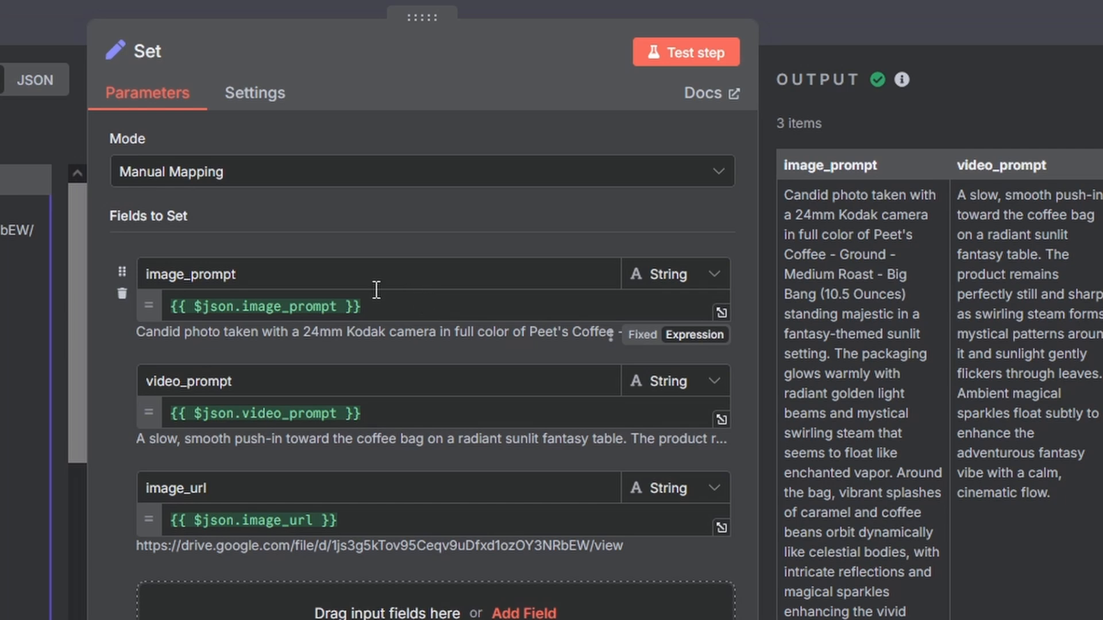
pyautogui.moveTo(256, 276); pyautogui.dragTo(98, 278)
pyautogui.moveTo(258, 380); pyautogui.dragTo(53, 379)
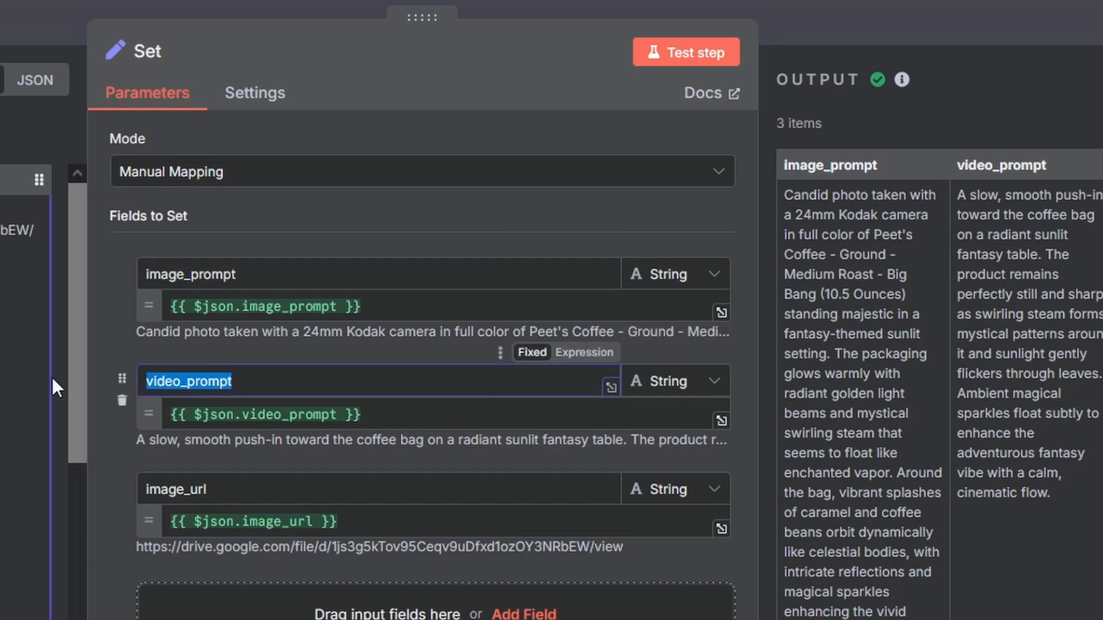
pyautogui.moveTo(215, 489); pyautogui.dragTo(43, 485)
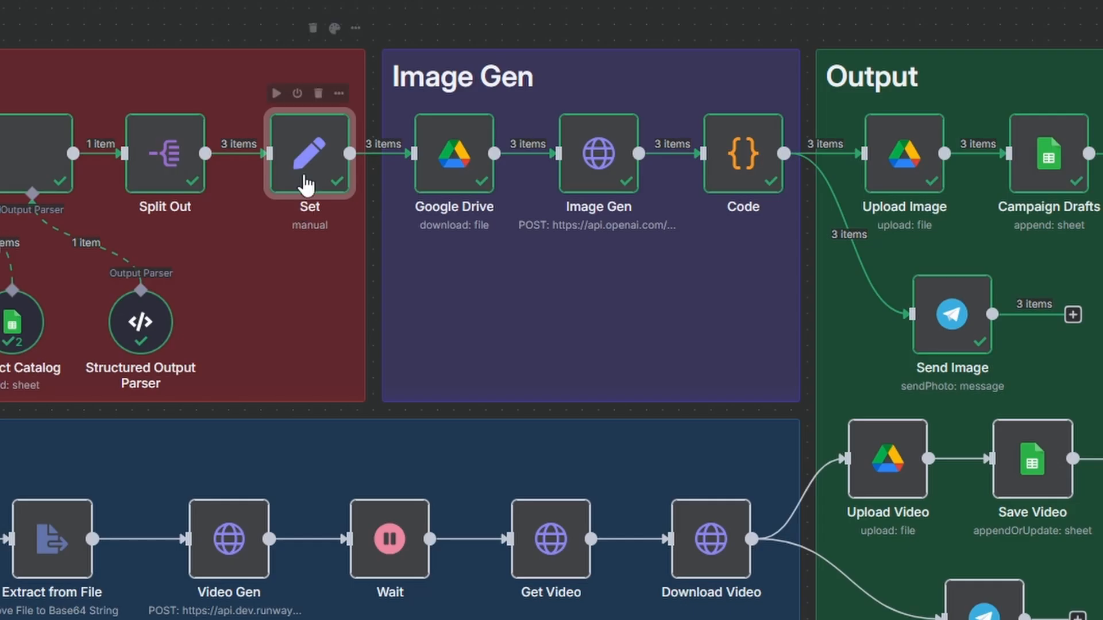
# Step: Open the Google Drive download node in Image Gen and view the first downloaded product image in its output
pyautogui.doubleClick(471, 184)
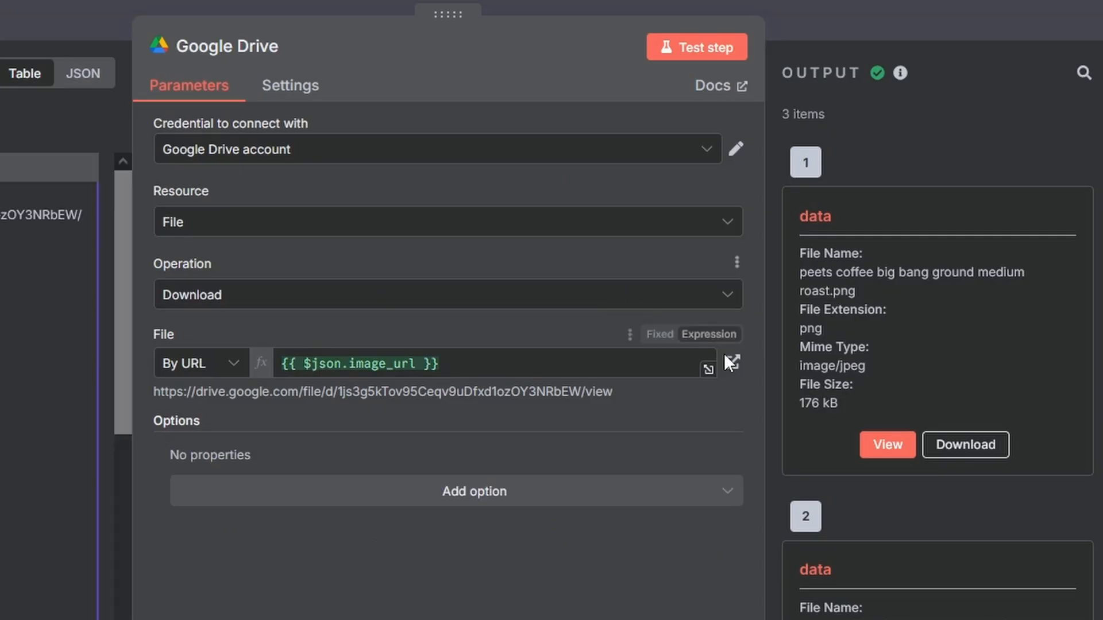
pyautogui.click(878, 442)
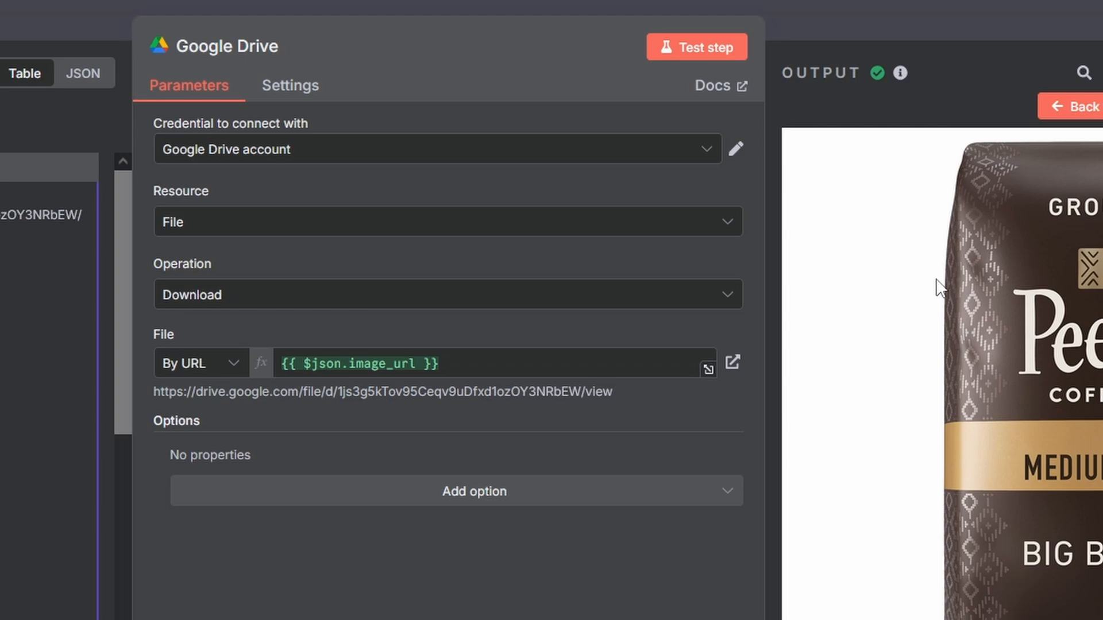
pyautogui.press('Escape')
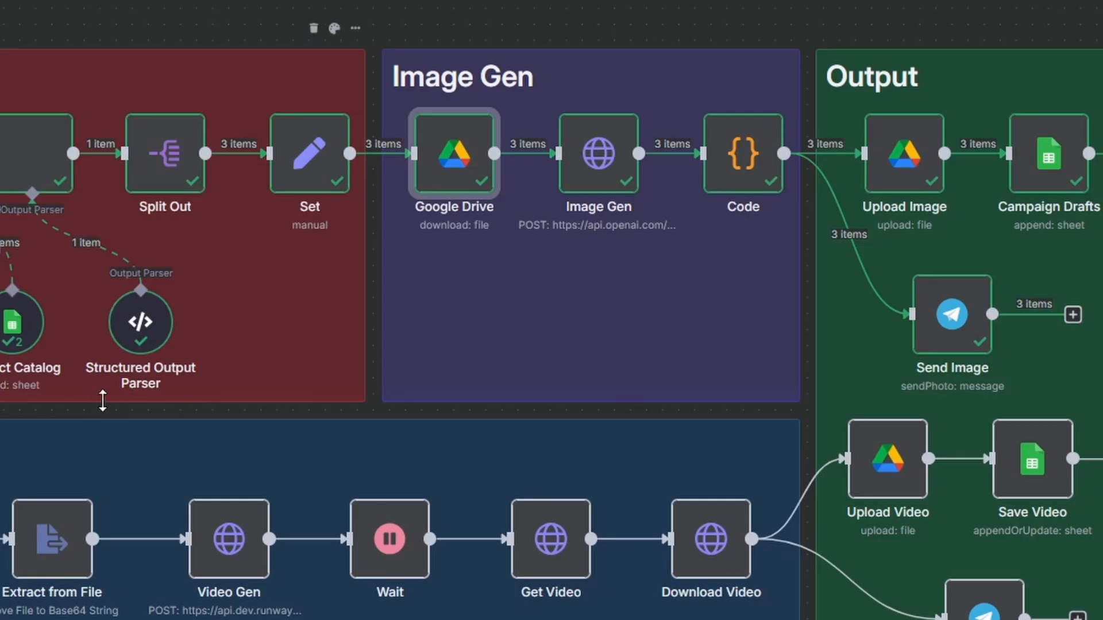
# Step: Open the Image Gen request node and examine its model, prompt and image body parameters
pyautogui.doubleClick(598, 152)
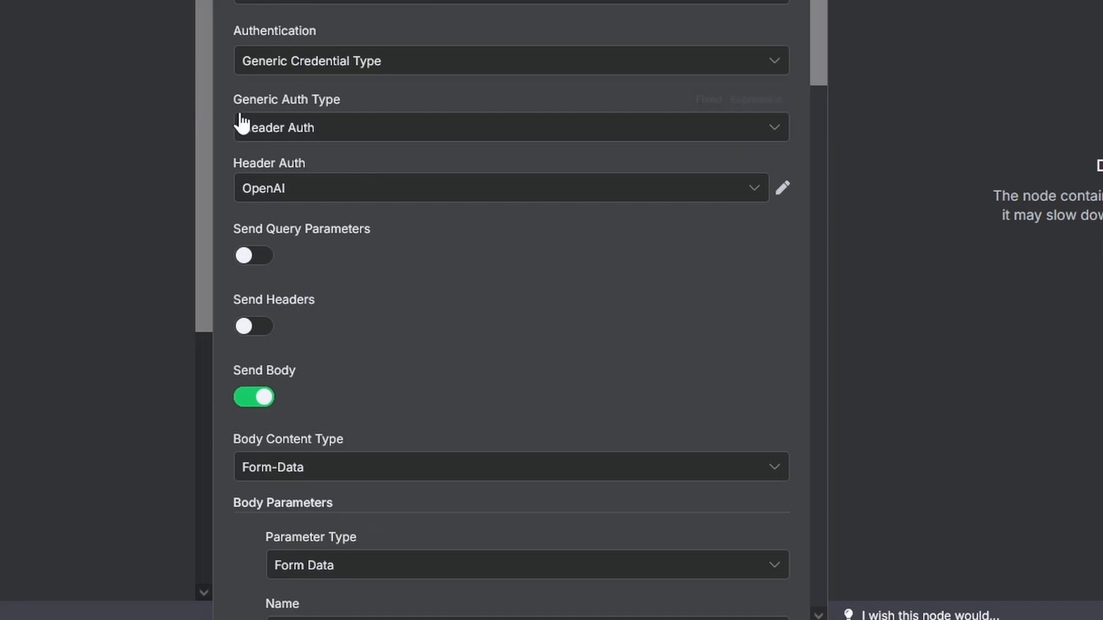
pyautogui.scroll(-8, 227, 102)
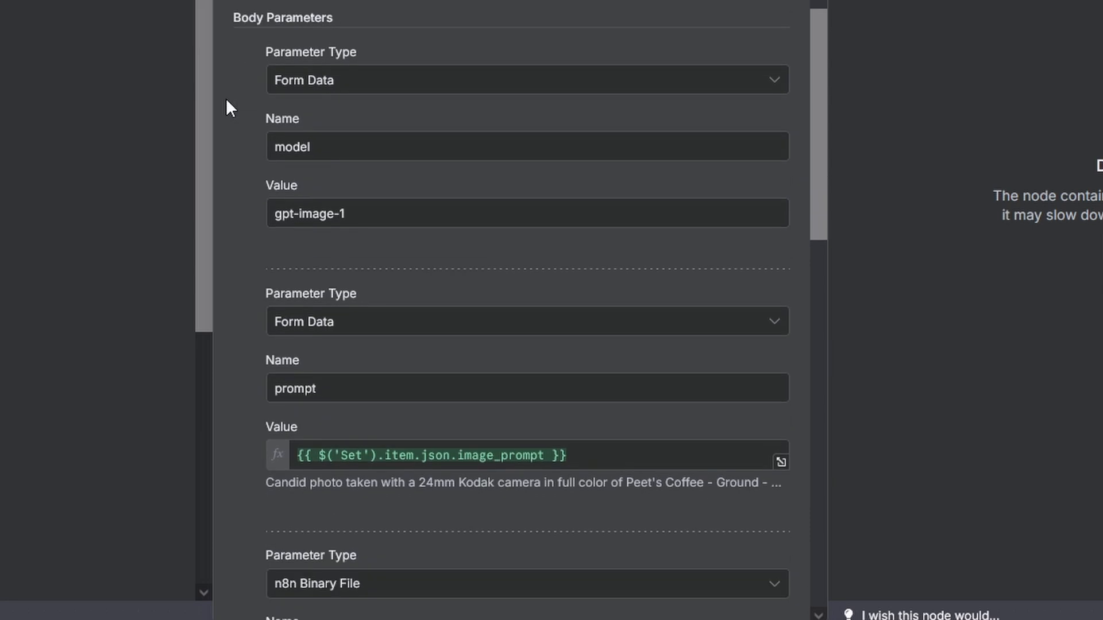
pyautogui.scroll(-2, 225, 98)
pyautogui.moveTo(318, 266); pyautogui.dragTo(268, 264)
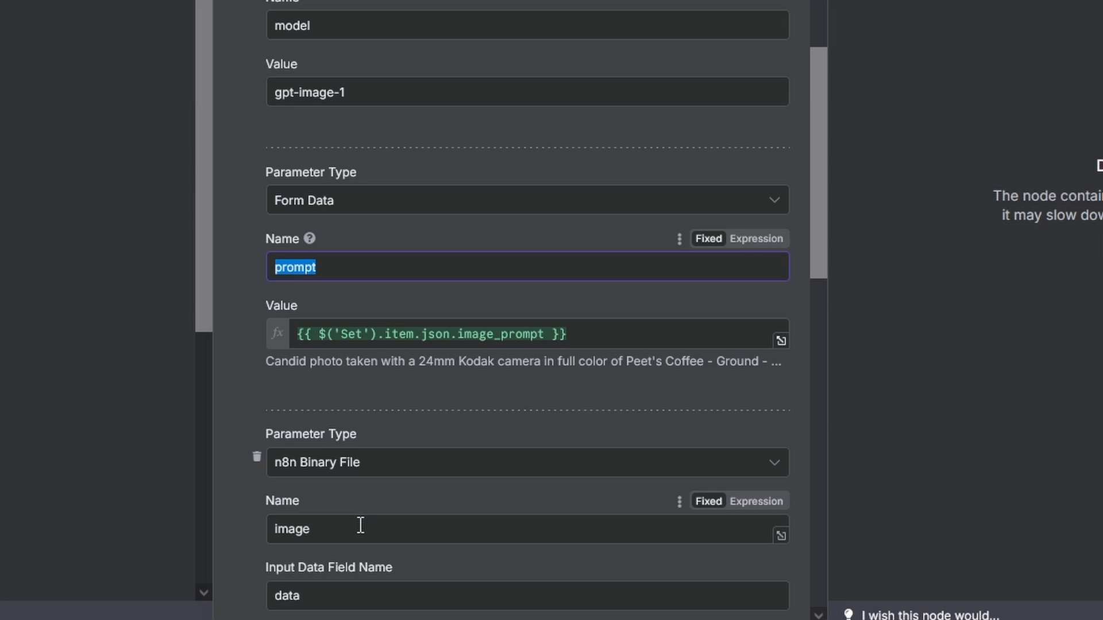
pyautogui.moveTo(360, 526); pyautogui.dragTo(231, 527)
pyautogui.moveTo(352, 97); pyautogui.dragTo(205, 103)
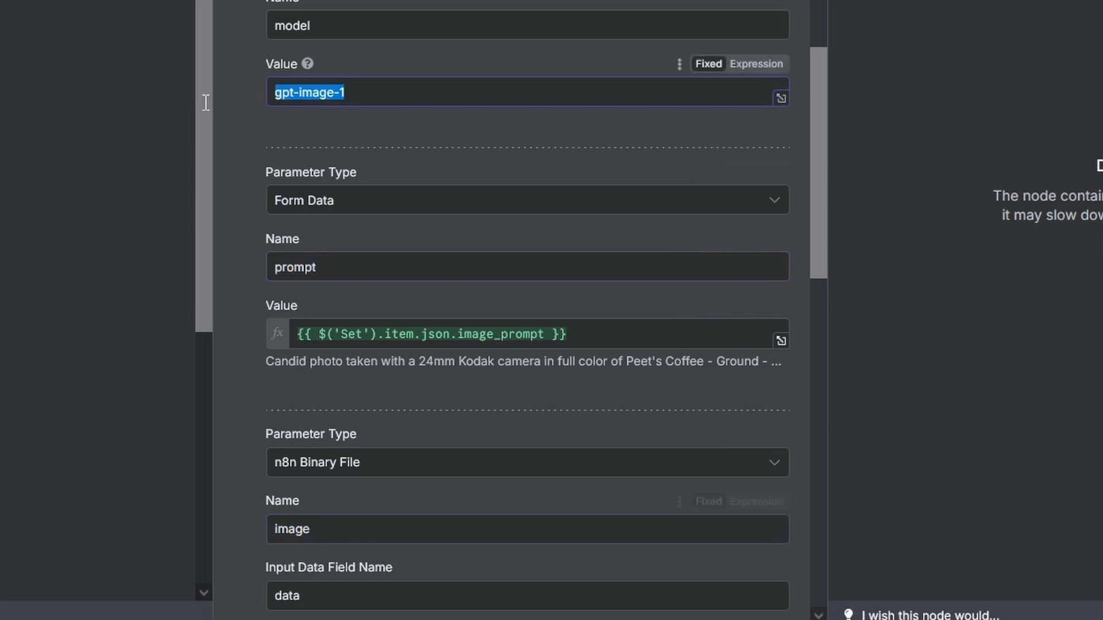
# Step: Examine the Image Gen size and quality parameters, and compare the high-quality per-image prices on the OpenAI pricing page
pyautogui.scroll(-15, 233, 105)
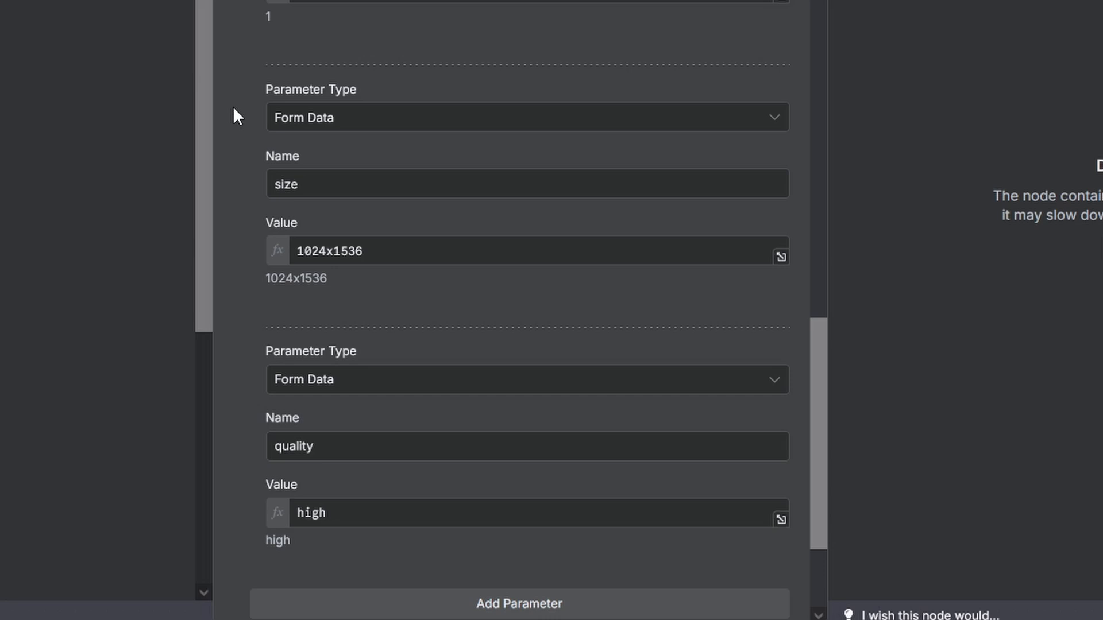
pyautogui.click(344, 510)
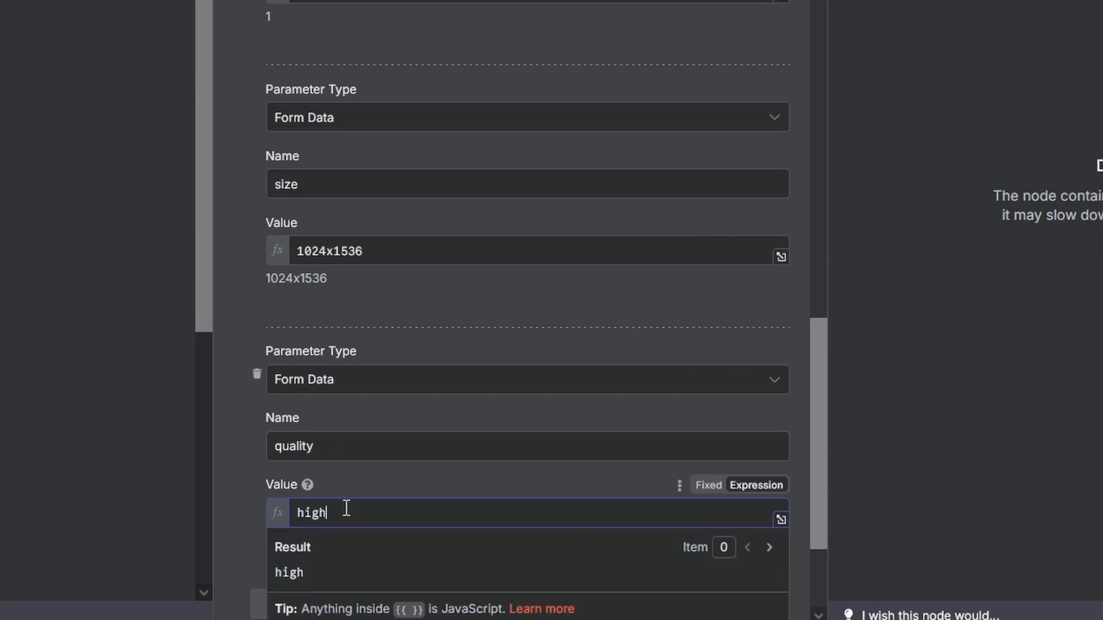
pyautogui.moveTo(345, 510); pyautogui.dragTo(282, 520)
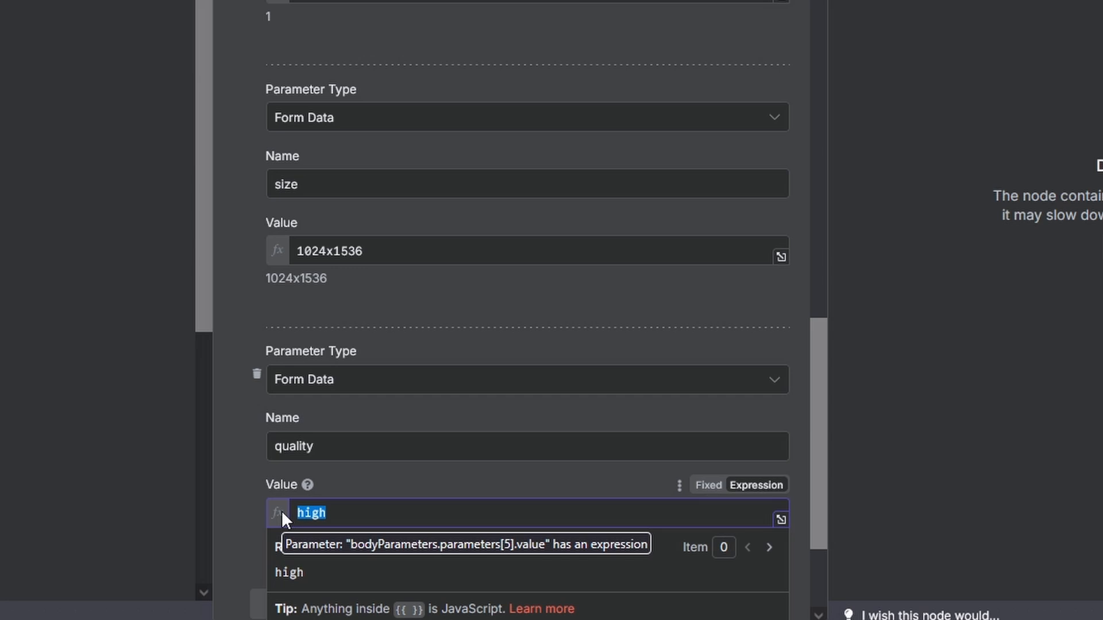
pyautogui.moveTo(362, 253); pyautogui.dragTo(260, 234)
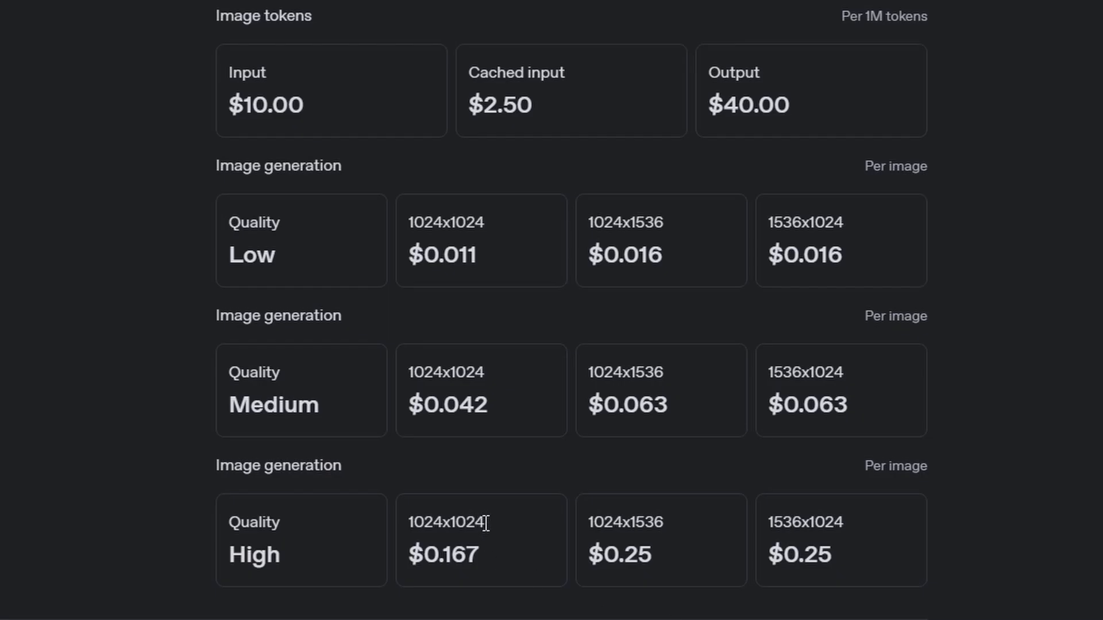
pyautogui.moveTo(486, 522); pyautogui.dragTo(408, 523)
pyautogui.moveTo(769, 522); pyautogui.dragTo(864, 520)
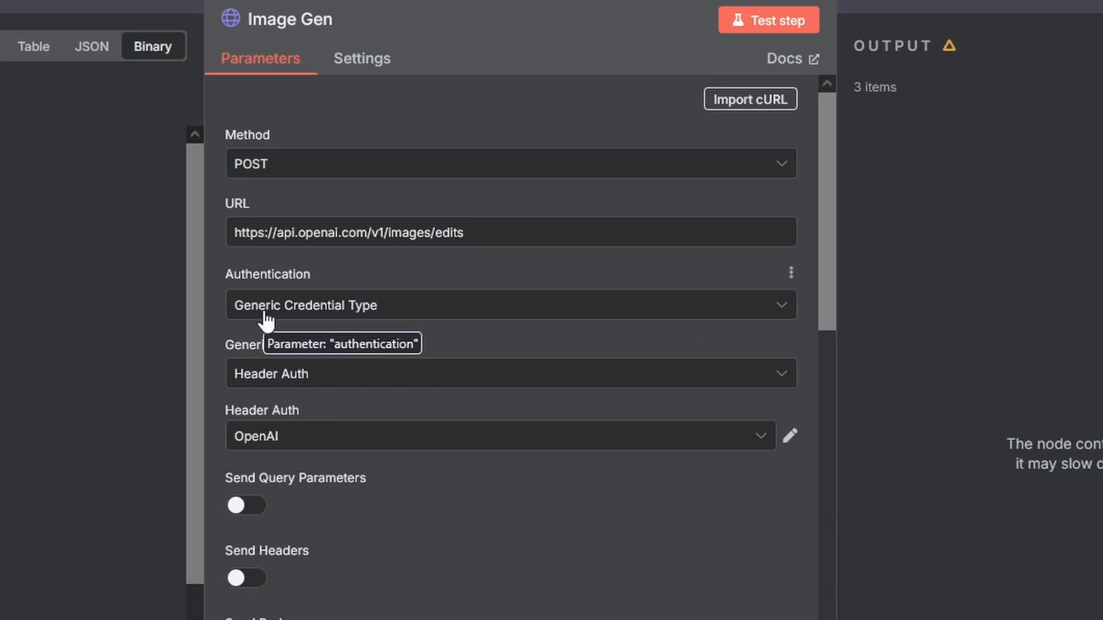
# Step: Check the Image Gen node's authentication options and view the Name and Value fields of its OpenAI Header Auth credential
pyautogui.click(261, 310)
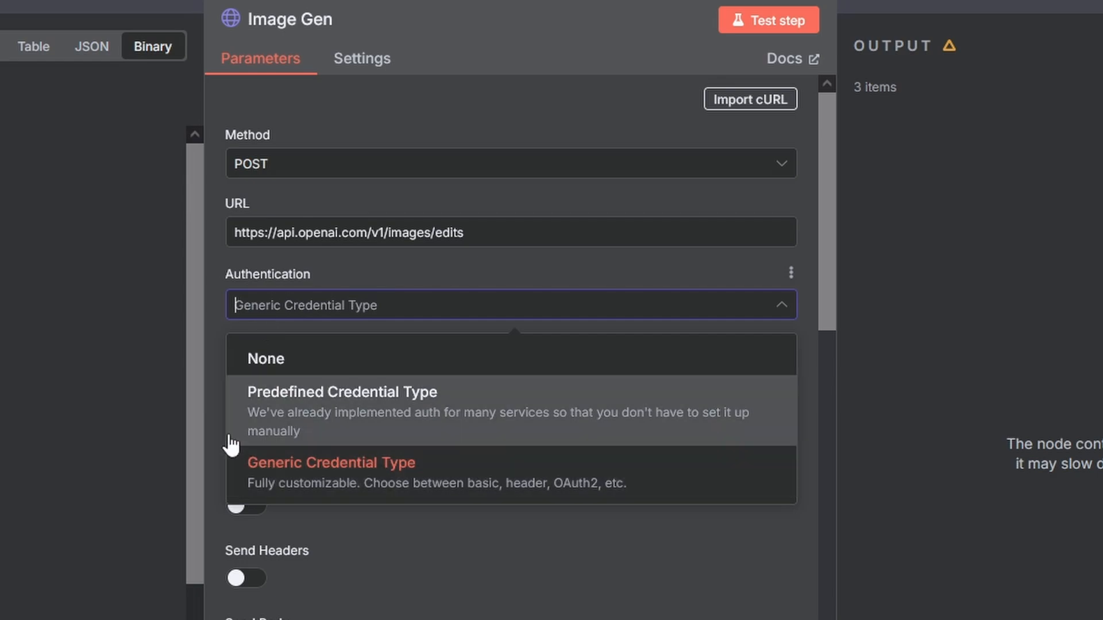
pyautogui.click(222, 449)
pyautogui.click(792, 436)
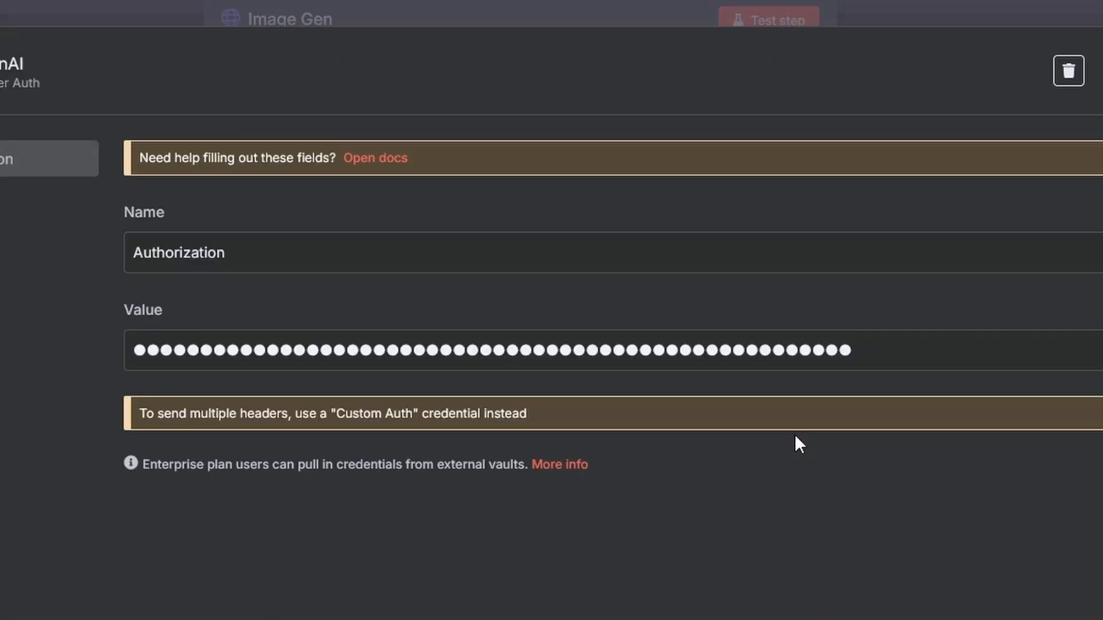
pyautogui.moveTo(226, 252); pyautogui.dragTo(128, 252)
pyautogui.click(164, 348)
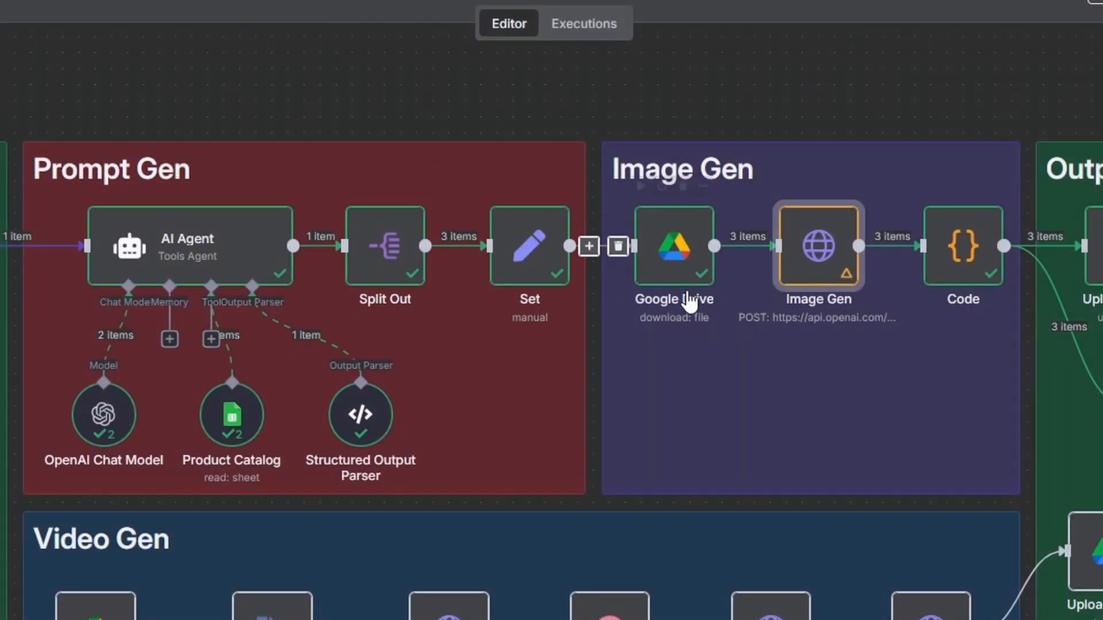
# Step: Open the Code node, review its base64-to-binary script and view the first generated image in the output
pyautogui.doubleClick(940, 279)
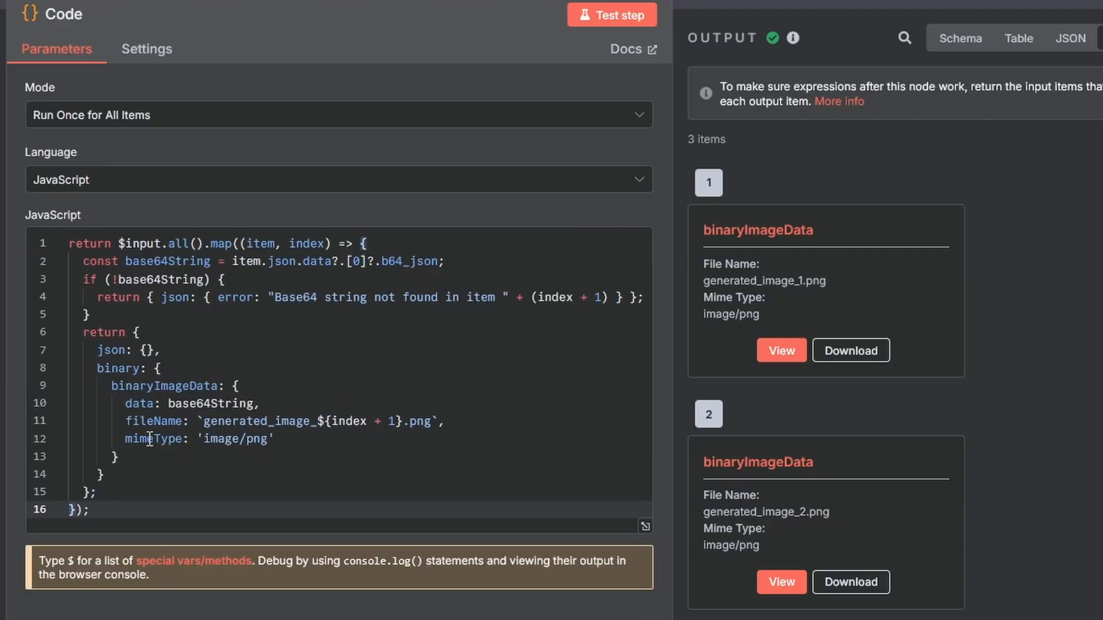
pyautogui.click(782, 352)
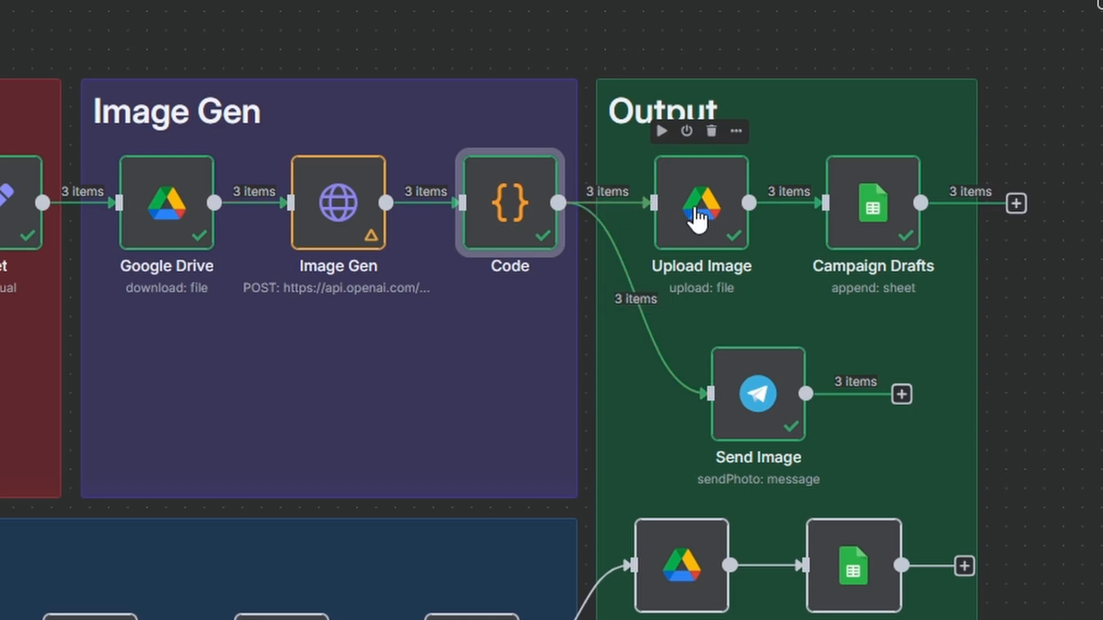
# Step: Open the Upload Image node and look over the folders inside Visuals in Google Drive
pyautogui.click(698, 219)
pyautogui.doubleClick(698, 219)
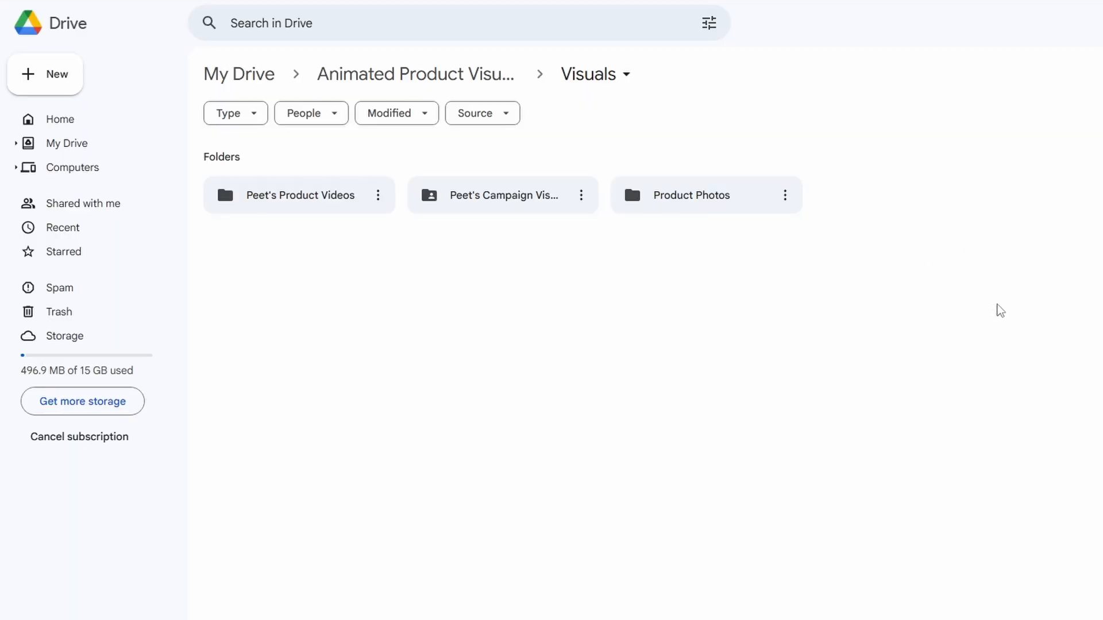
pyautogui.moveTo(1029, 327); pyautogui.dragTo(195, 142)
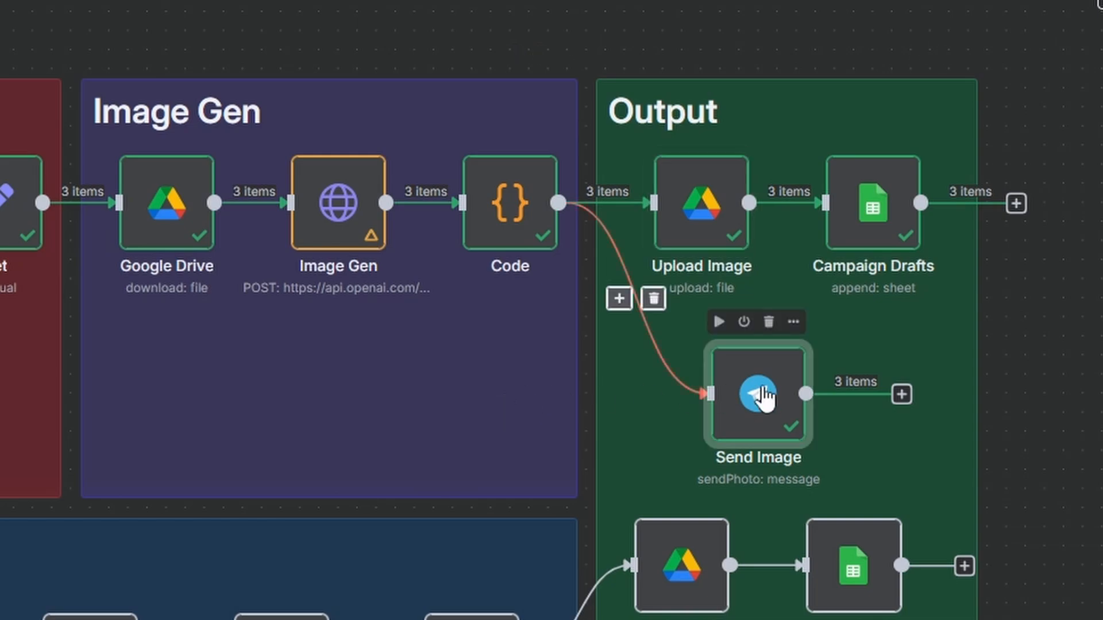
# Step: Open the Send Image node and browse the generated product images in the Video Marketing Agent's Telegram chat
pyautogui.doubleClick(764, 396)
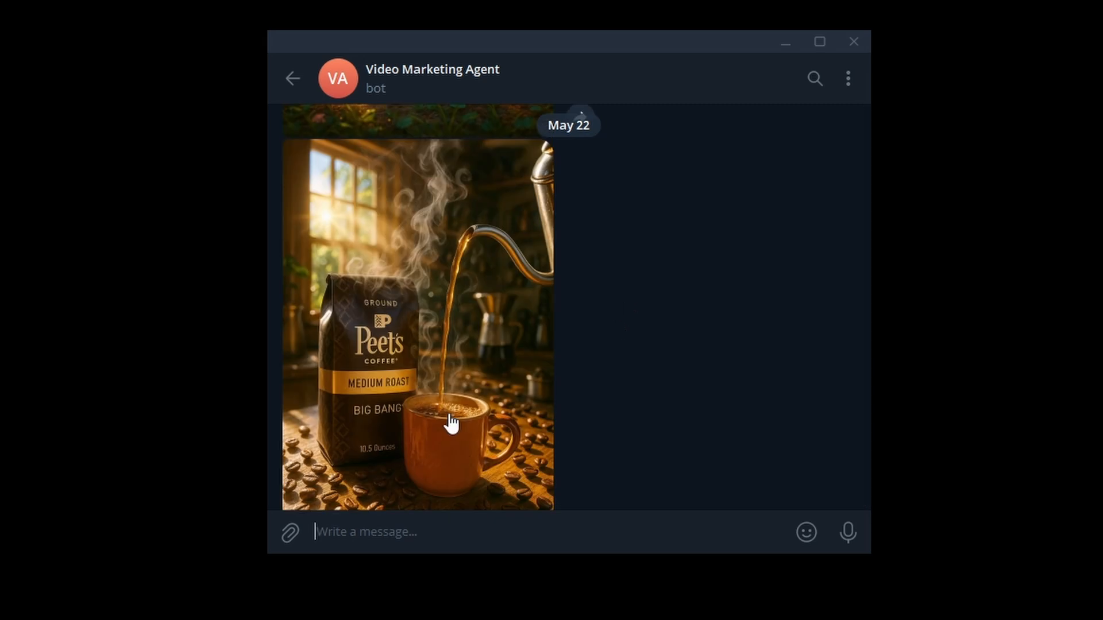
pyautogui.scroll(5, 451, 423)
pyautogui.scroll(-1, 425, 396)
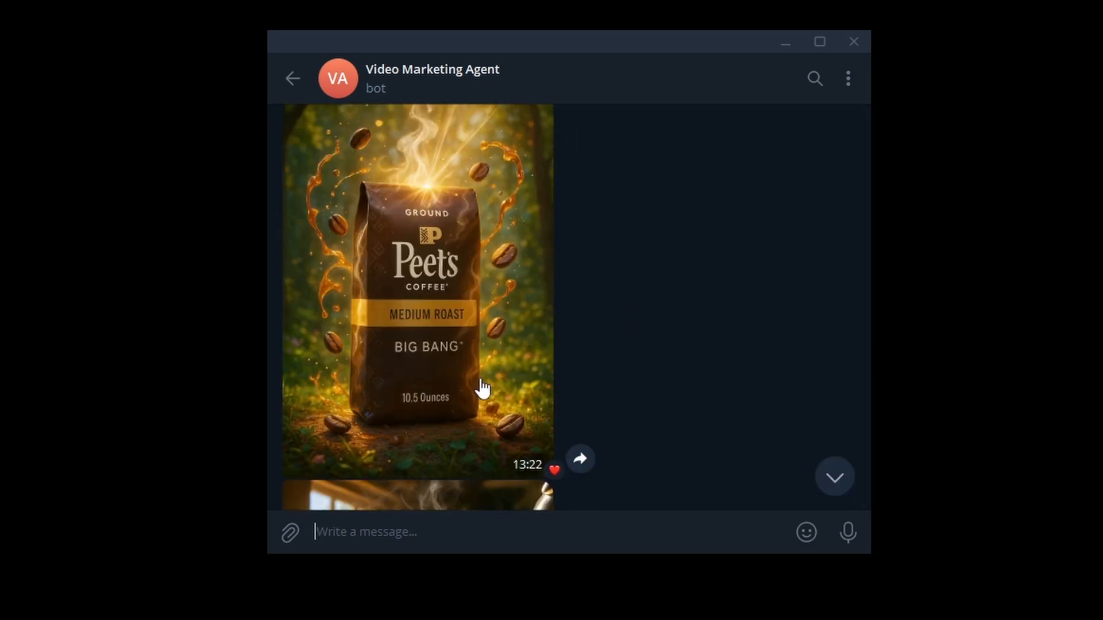
pyautogui.scroll(-5, 488, 382)
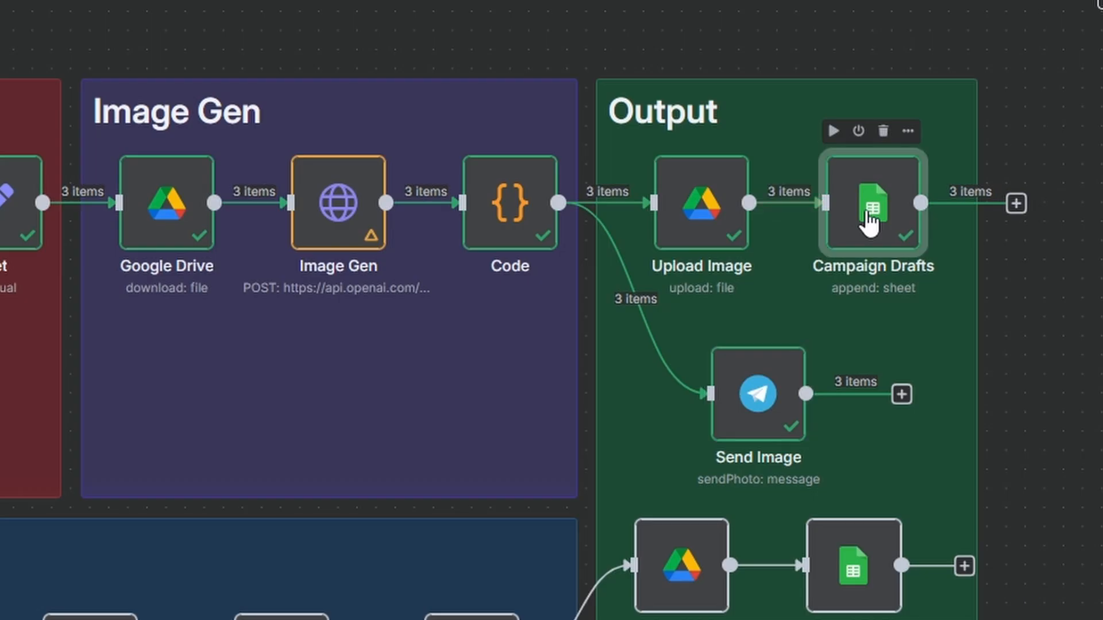
# Step: Open the Campaign Drafts node and review the values mapped to its columns, including the Image Prompt expression
pyautogui.doubleClick(870, 221)
pyautogui.scroll(-2, 459, 334)
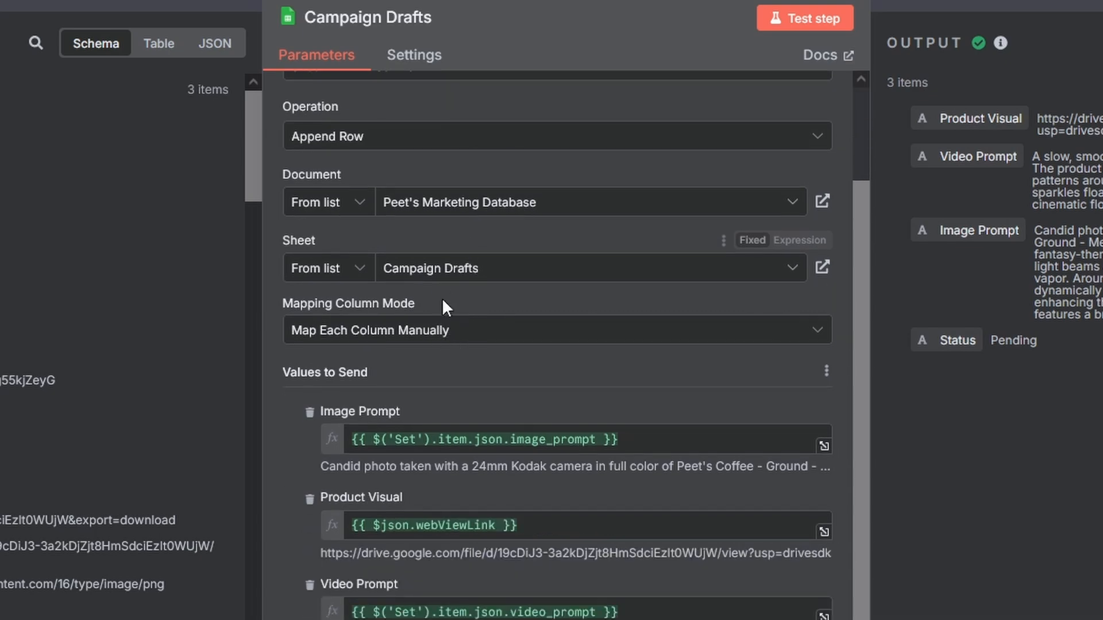
pyautogui.scroll(-3, 451, 286)
pyautogui.moveTo(671, 317); pyautogui.dragTo(306, 336)
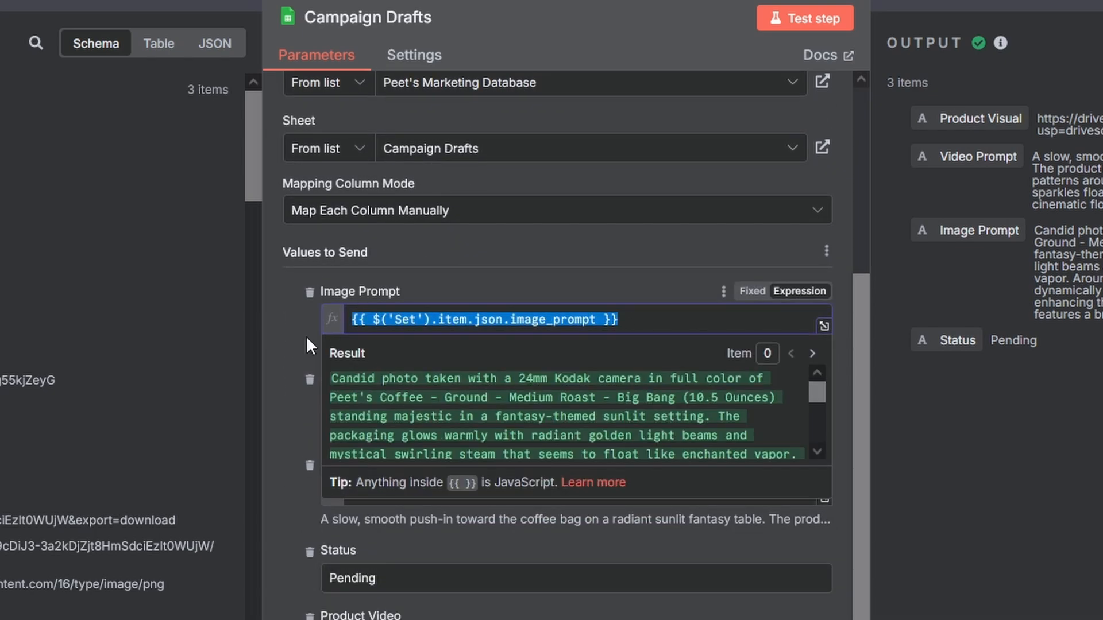
pyautogui.click(307, 340)
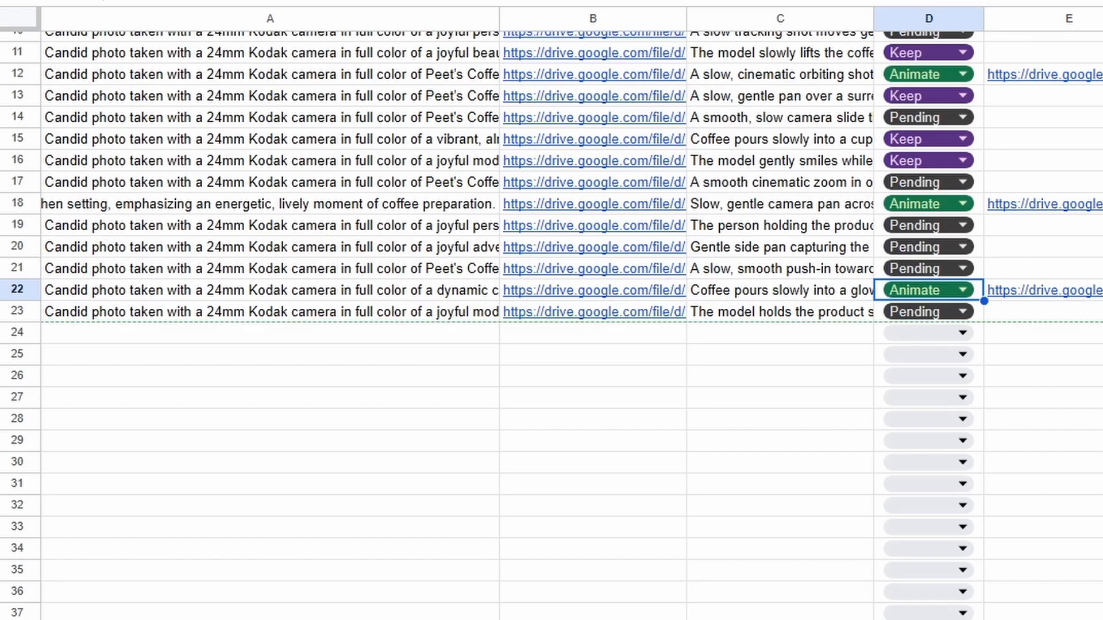
# Step: Look over the rows of the Campaign Drafts sheet in Google Sheets and set the last row's status to Animate
pyautogui.scroll(4, 474, 390)
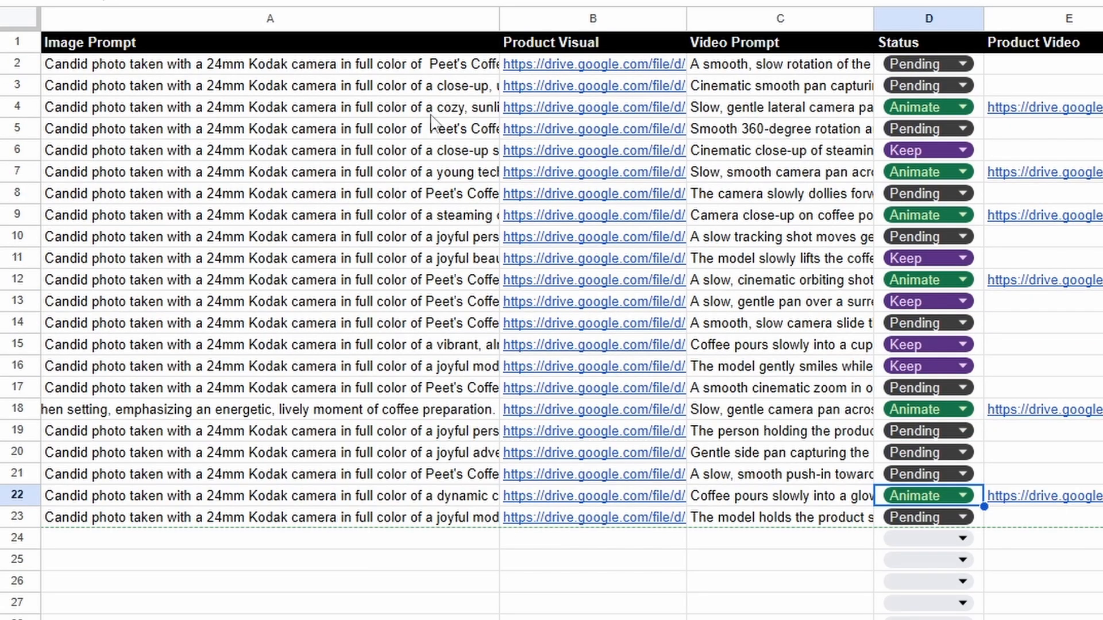
pyautogui.moveTo(428, 64); pyautogui.dragTo(413, 500)
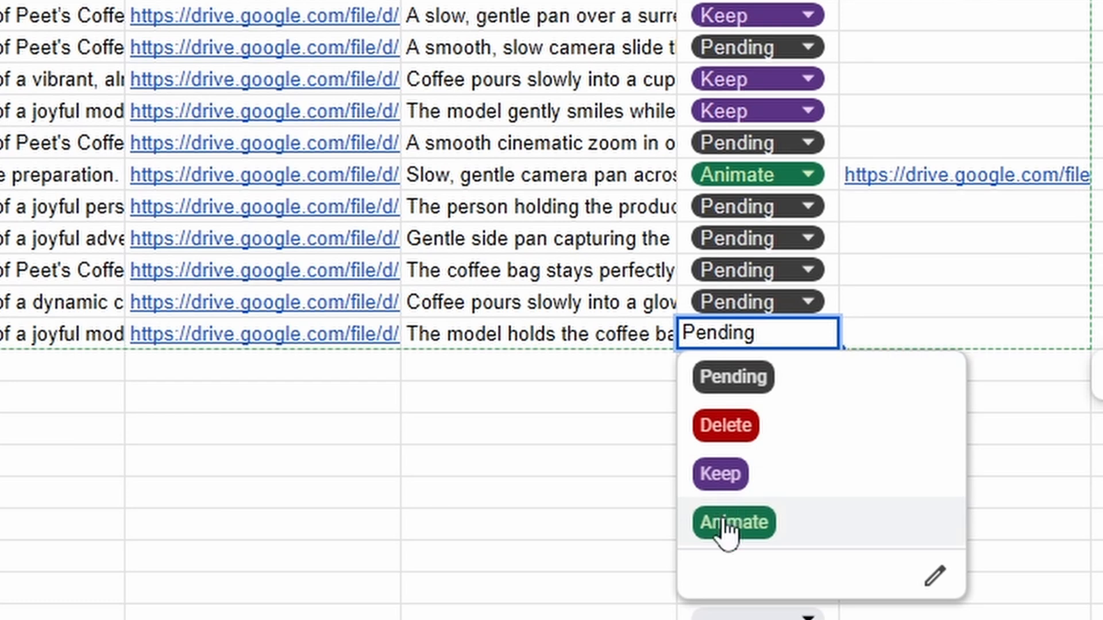
pyautogui.click(723, 523)
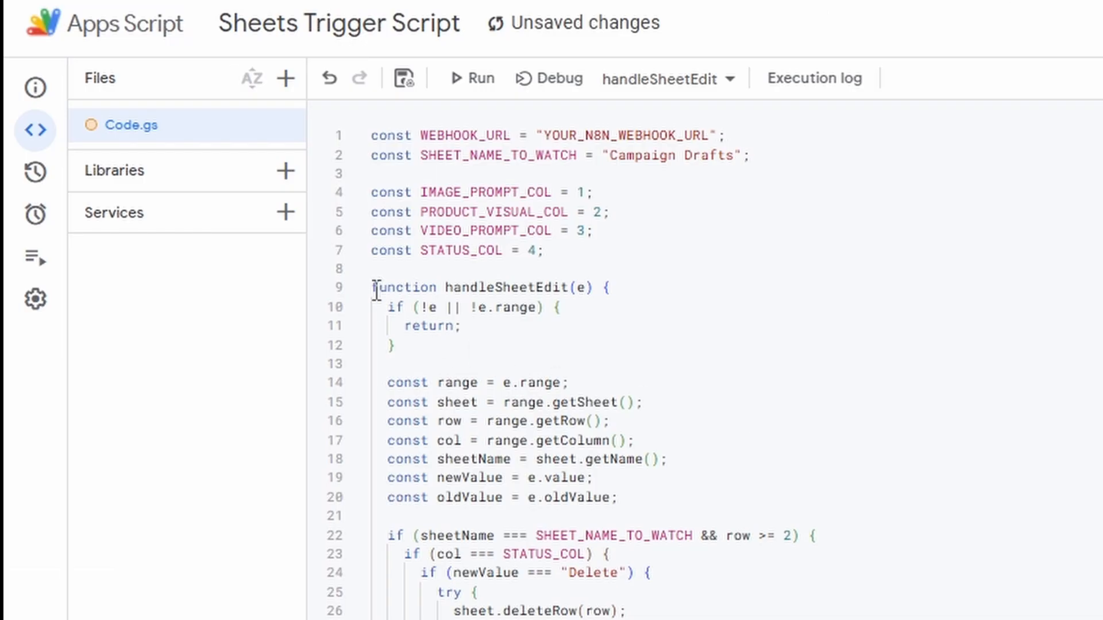
# Step: Look over the Sheets Trigger Script code and the resource files in the AI Video Marketing Agent folder in Google Drive
pyautogui.moveTo(376, 290); pyautogui.dragTo(632, 617)
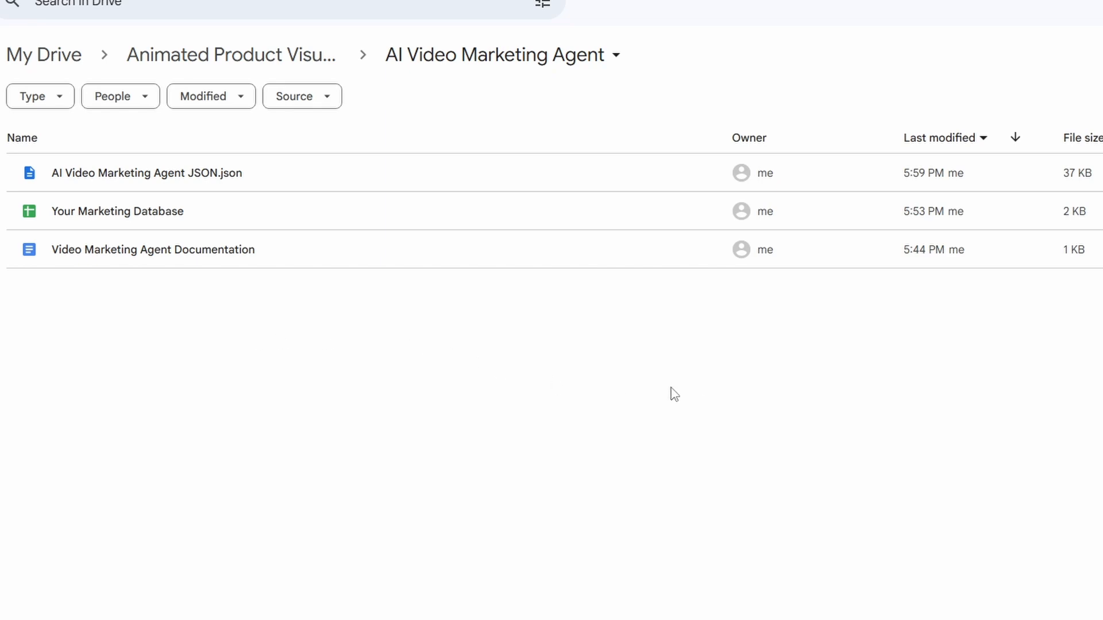
pyautogui.moveTo(631, 402); pyautogui.dragTo(40, 160)
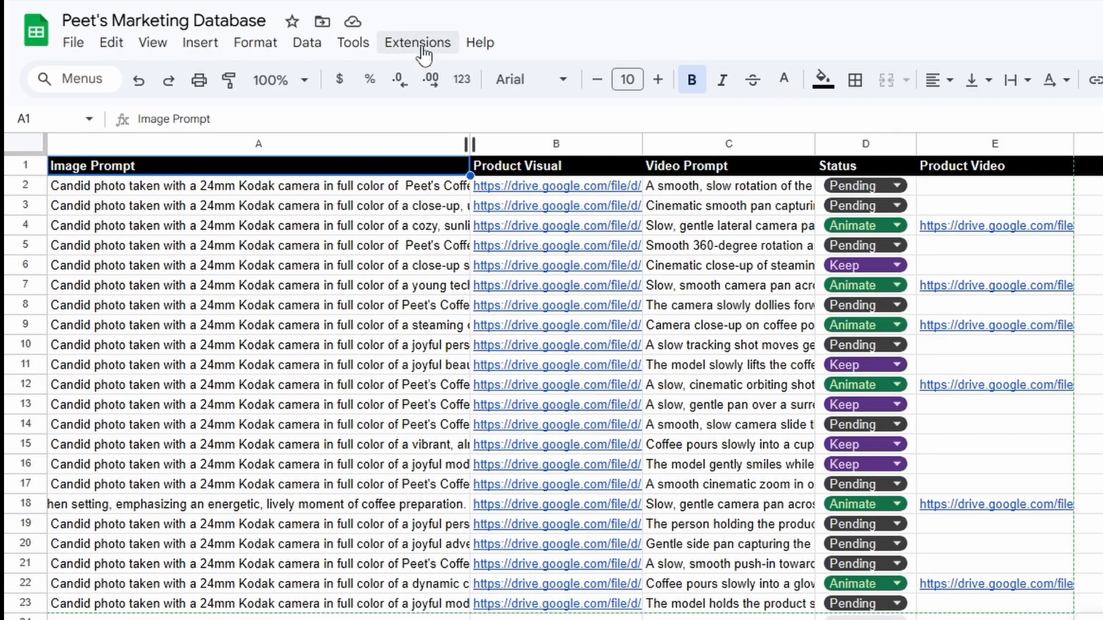
# Step: Open Apps Script from Peet's Marketing Database, review handleSheetEdit and the WEBHOOK_URL placeholder, and open the Webhook node in n8n
pyautogui.click(423, 46)
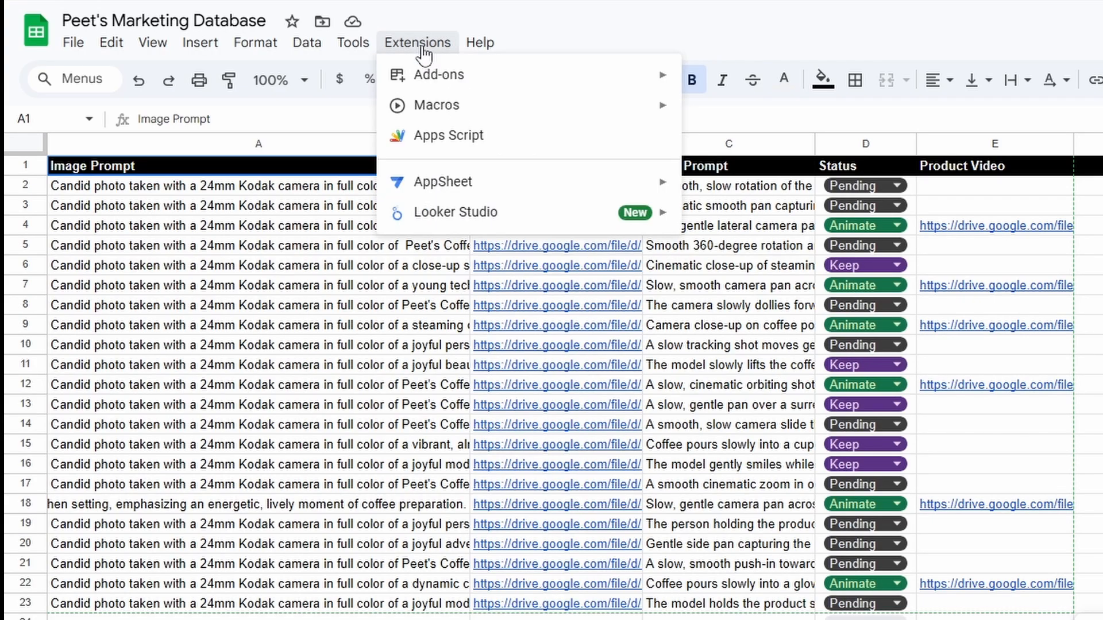
pyautogui.click(426, 138)
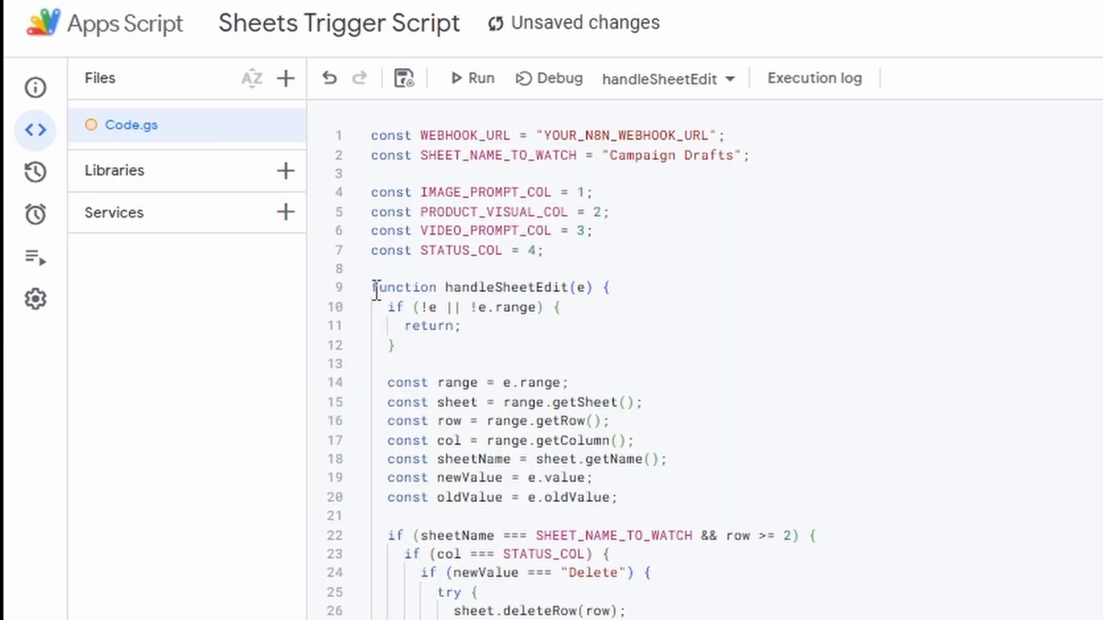
pyautogui.moveTo(372, 287); pyautogui.dragTo(404, 618)
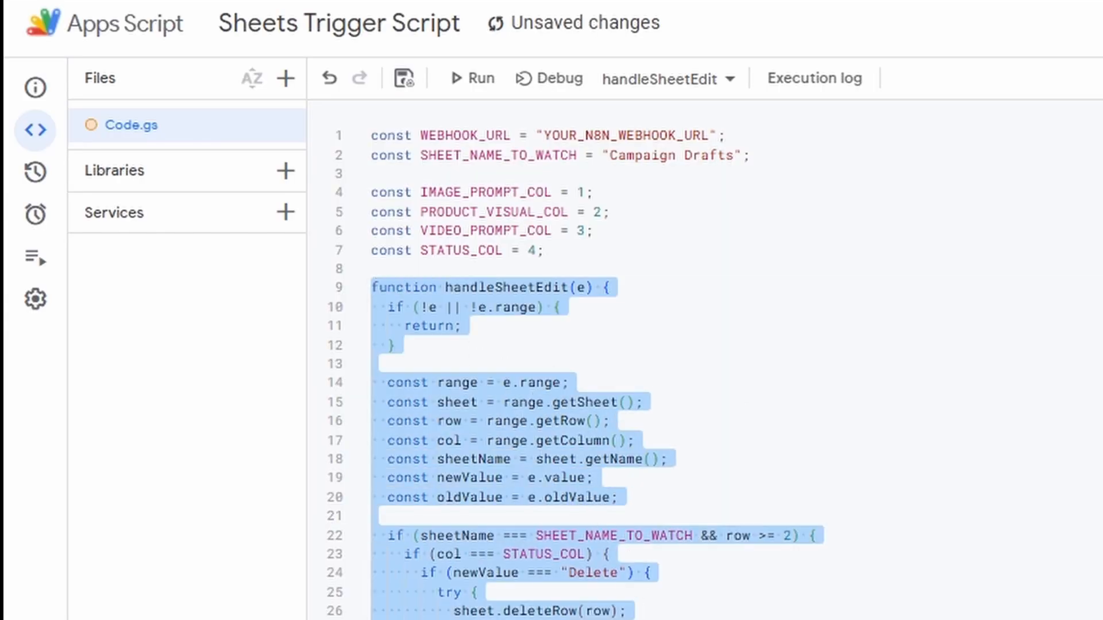
pyautogui.doubleClick(712, 136)
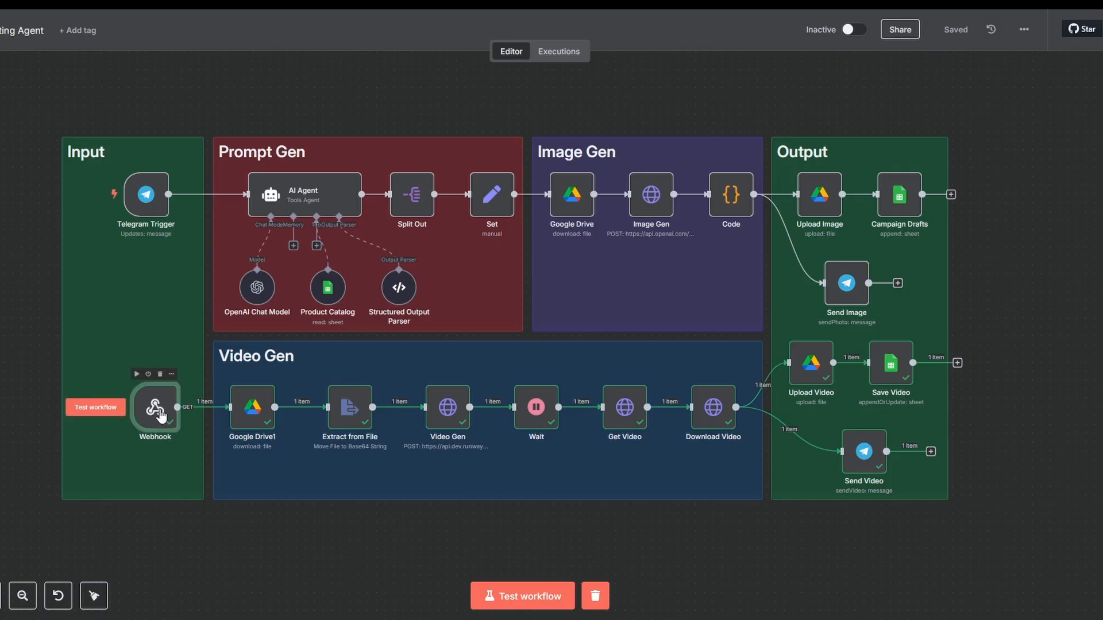
pyautogui.doubleClick(159, 407)
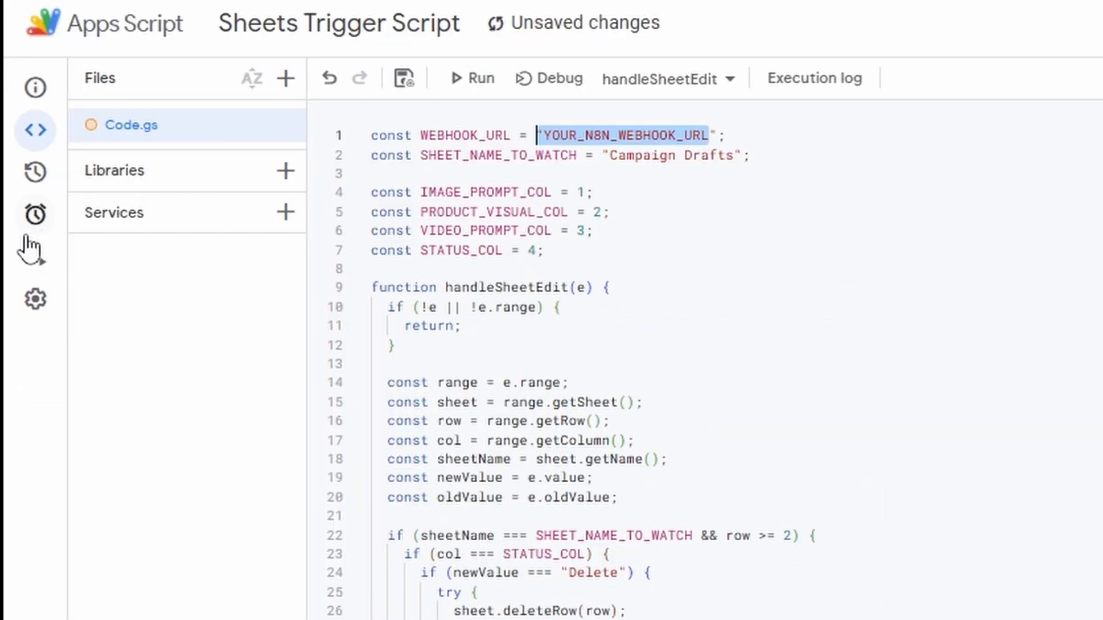
# Step: Set up an On edit spreadsheet trigger for handleSheetEdit in Apps Script and set the sheet's last row status to Animate
pyautogui.moveTo(29, 247)
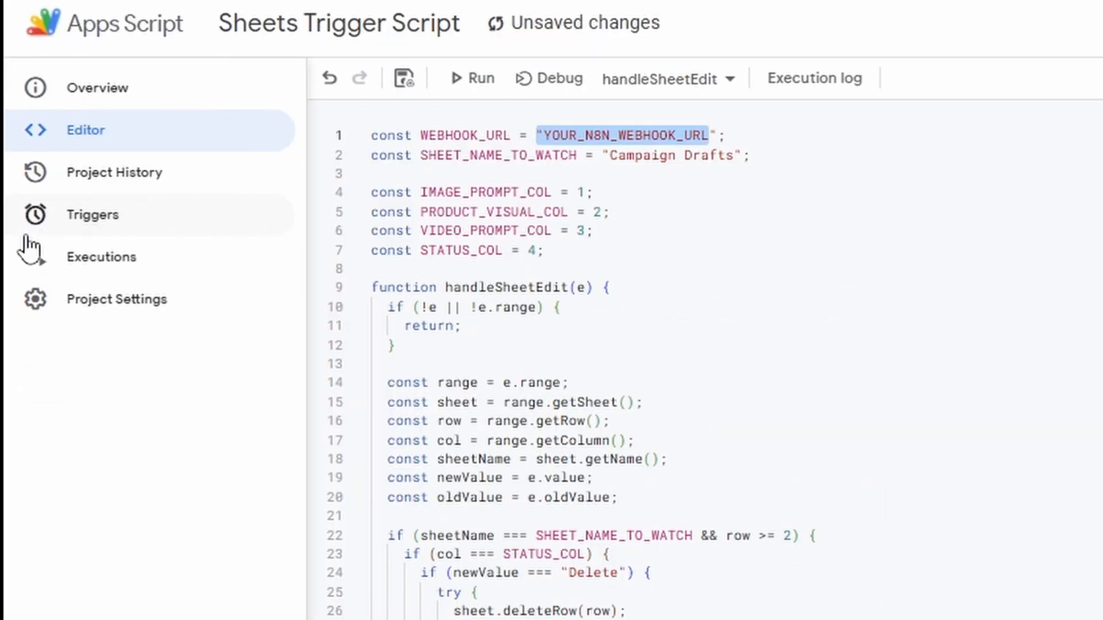
pyautogui.click(77, 216)
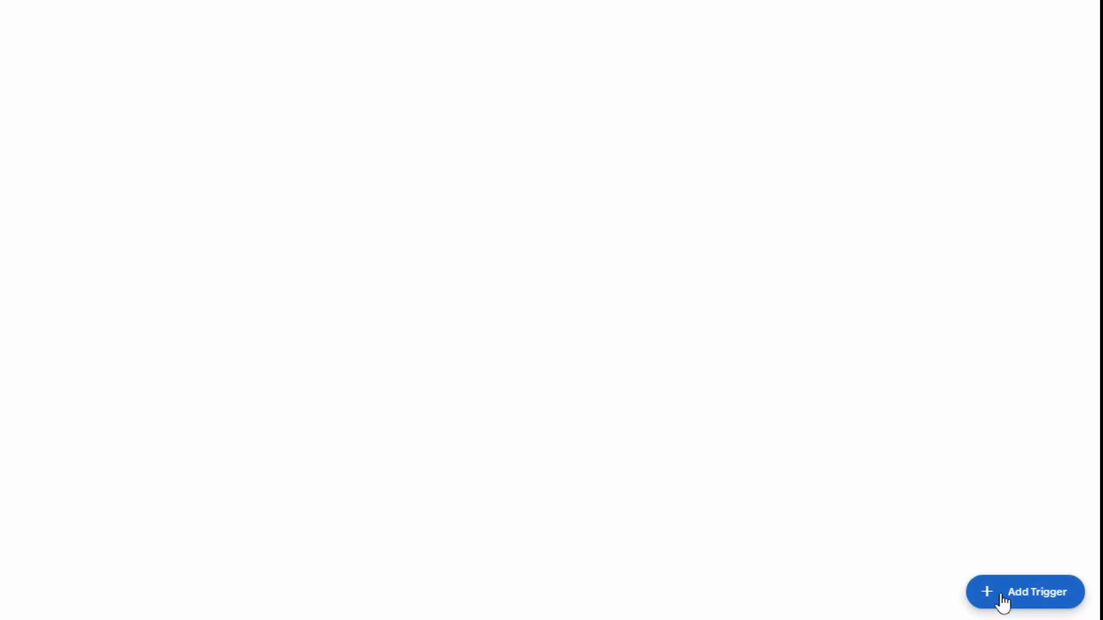
pyautogui.click(1000, 599)
pyautogui.click(477, 480)
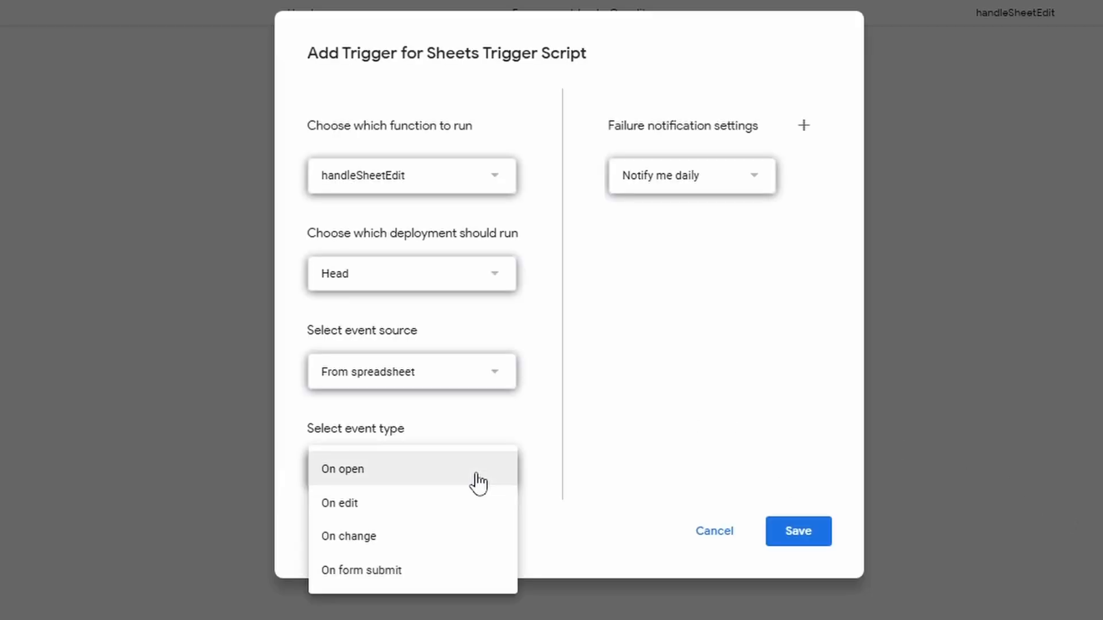
pyautogui.click(373, 506)
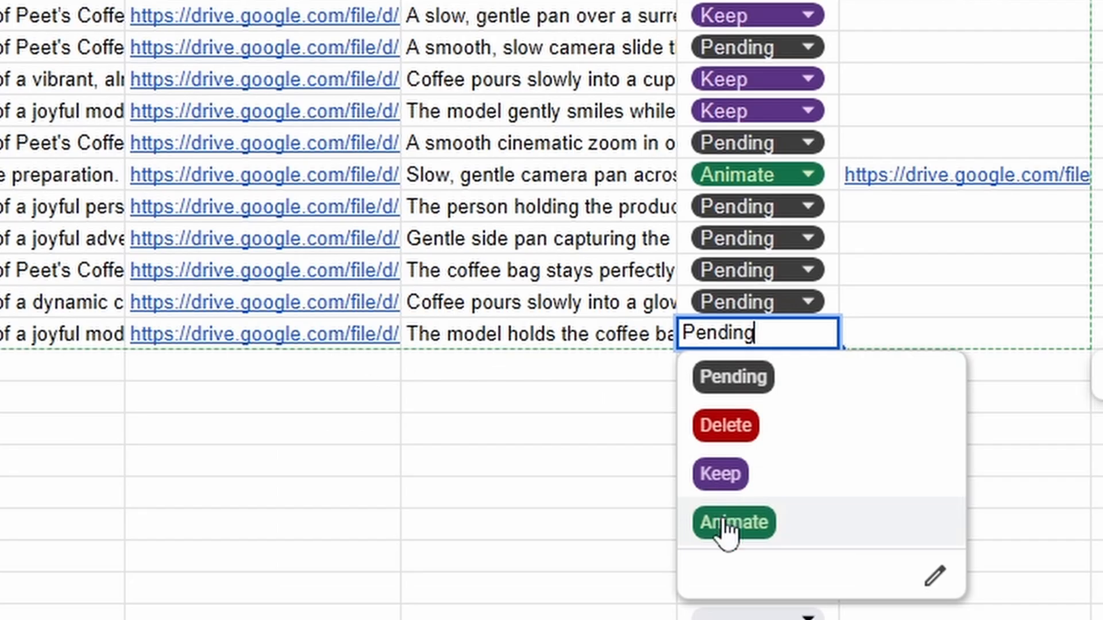
pyautogui.click(726, 528)
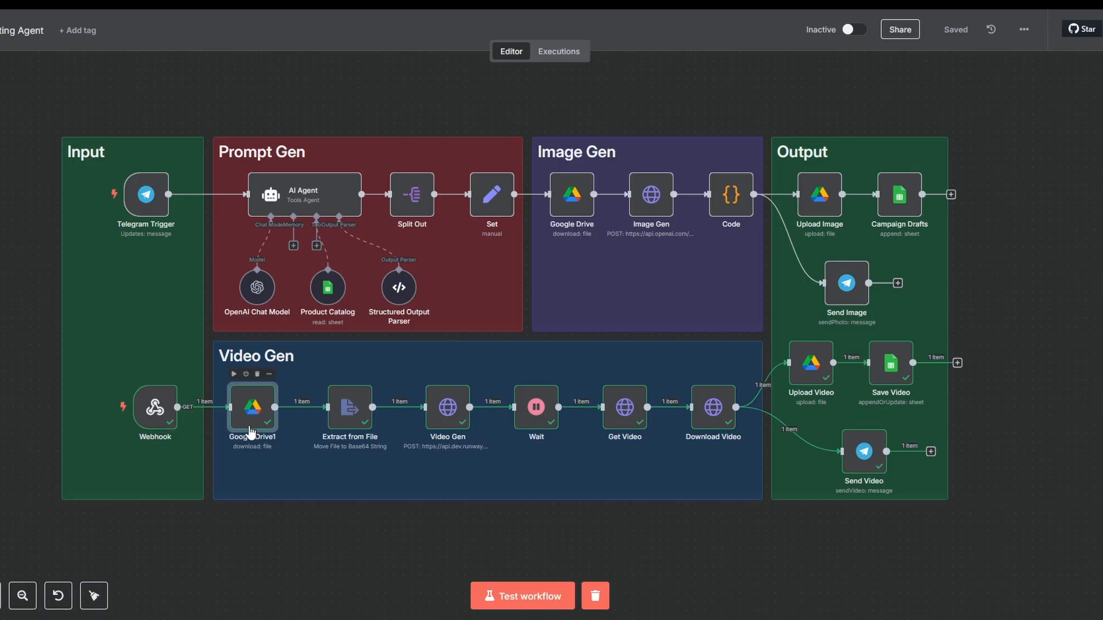
# Step: Open the Google Drive1 node in n8n, check its productVisual file expression and view the downloaded image in the output
pyautogui.doubleClick(248, 402)
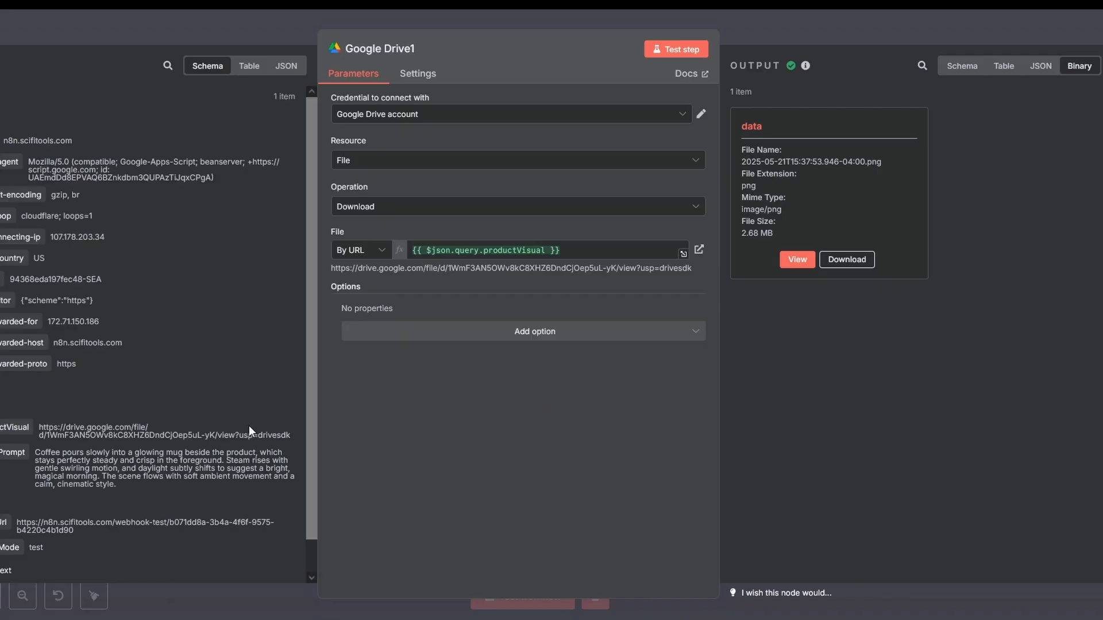
pyautogui.tripleClick(551, 250)
pyautogui.click(798, 259)
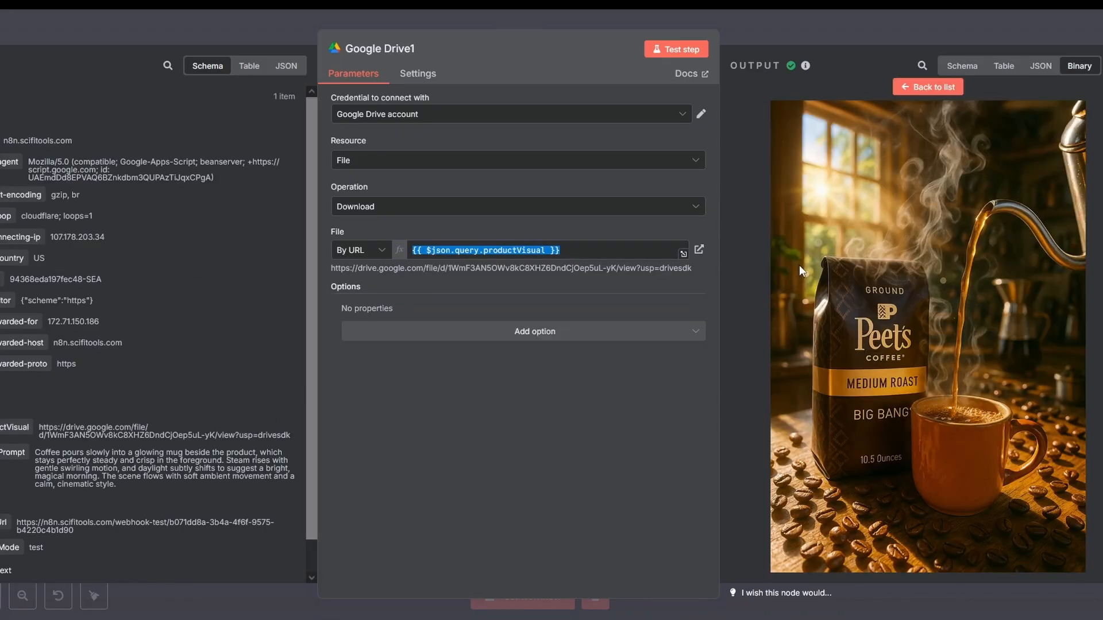
pyautogui.press('Escape')
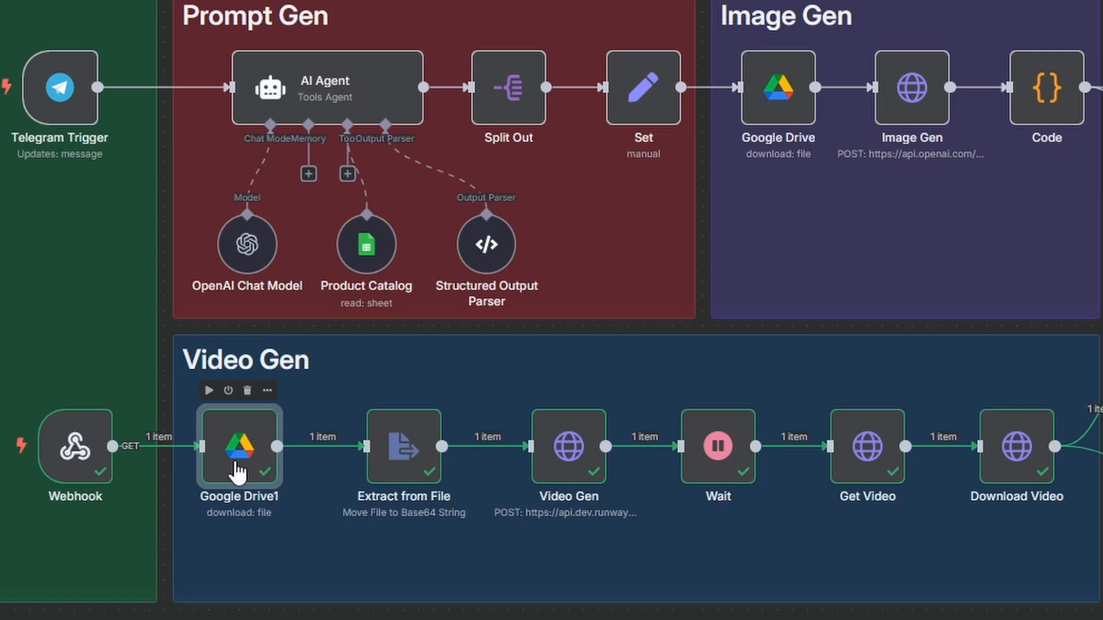
# Step: Open the Extract from File node and check the input binary field of its Move File to Base64 String operation
pyautogui.click(394, 462)
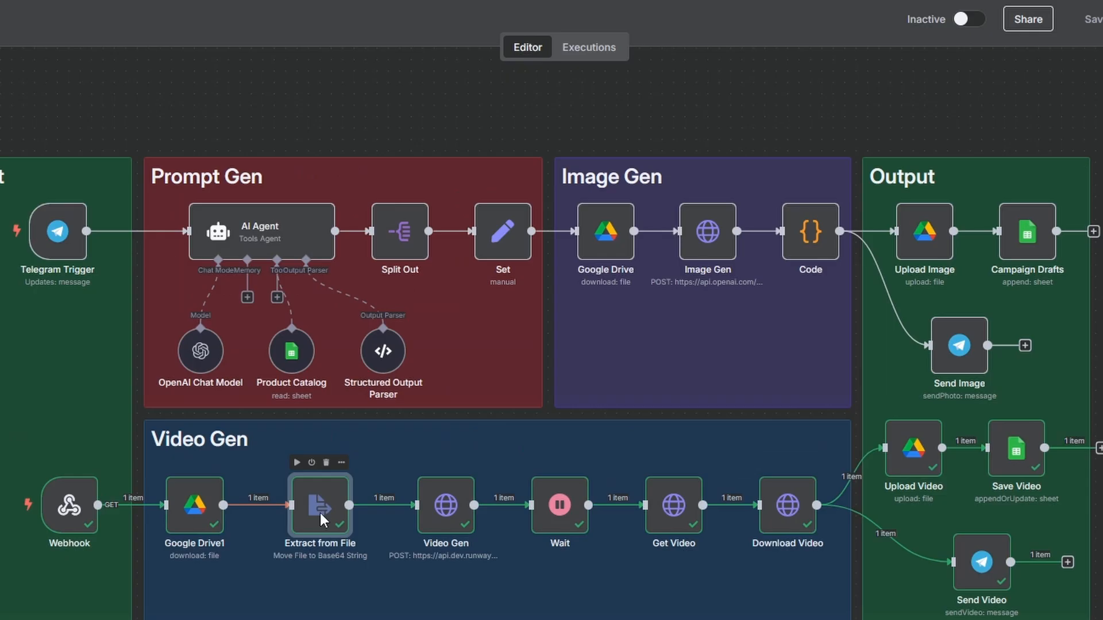
pyautogui.doubleClick(319, 512)
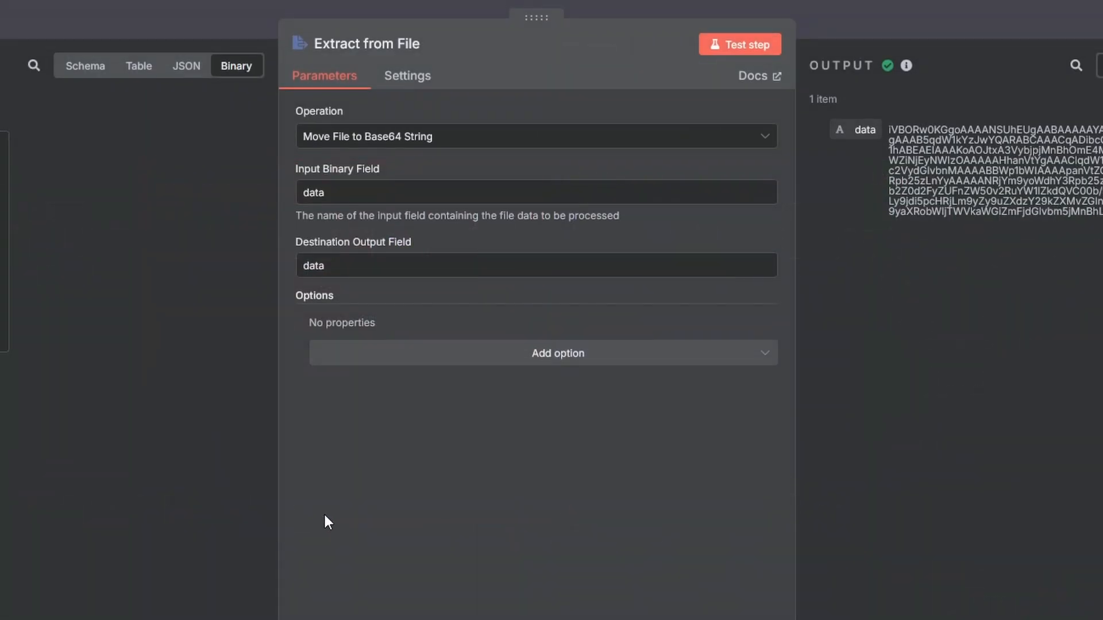
pyautogui.doubleClick(316, 193)
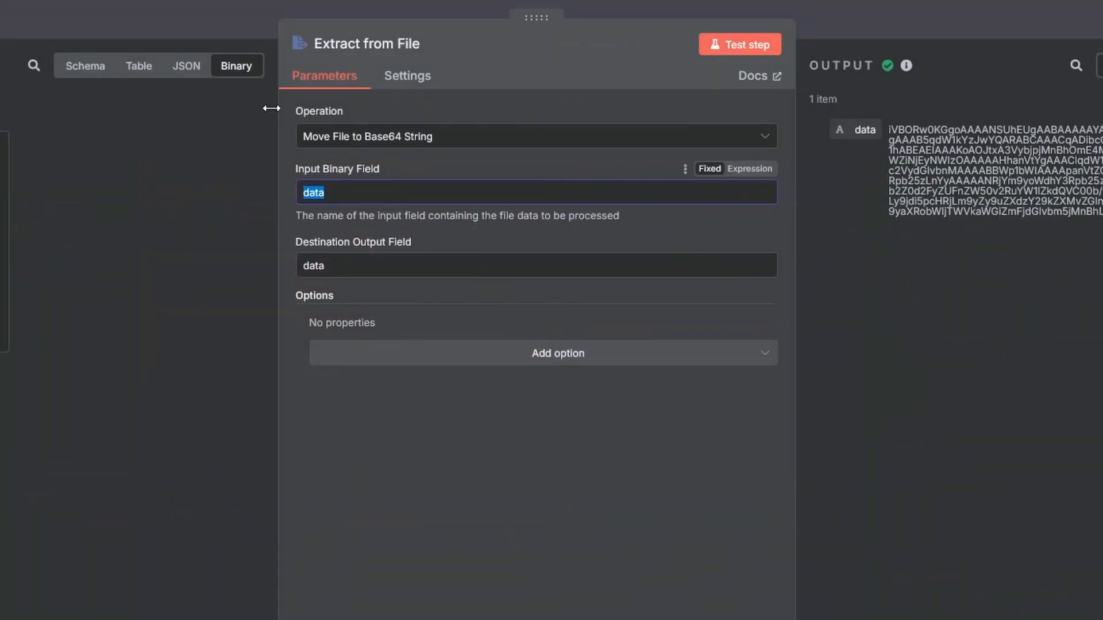
pyautogui.click(265, 4)
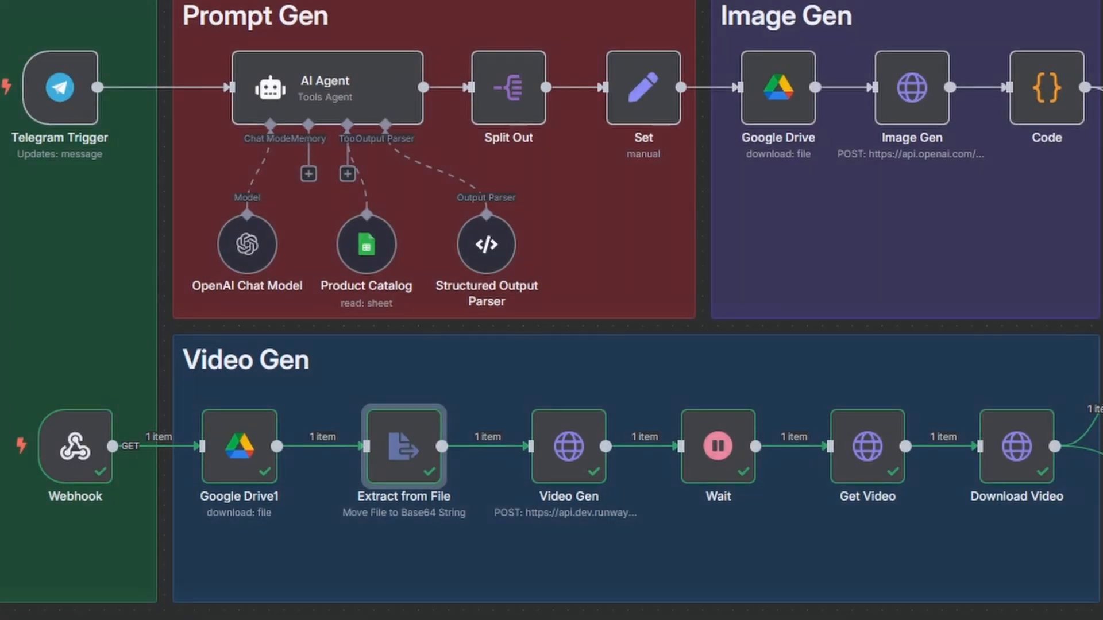
# Step: Open the Video Gen node and review its RunwayML image_to_video URL, authentication and header parameters
pyautogui.click(571, 448)
pyautogui.doubleClick(569, 440)
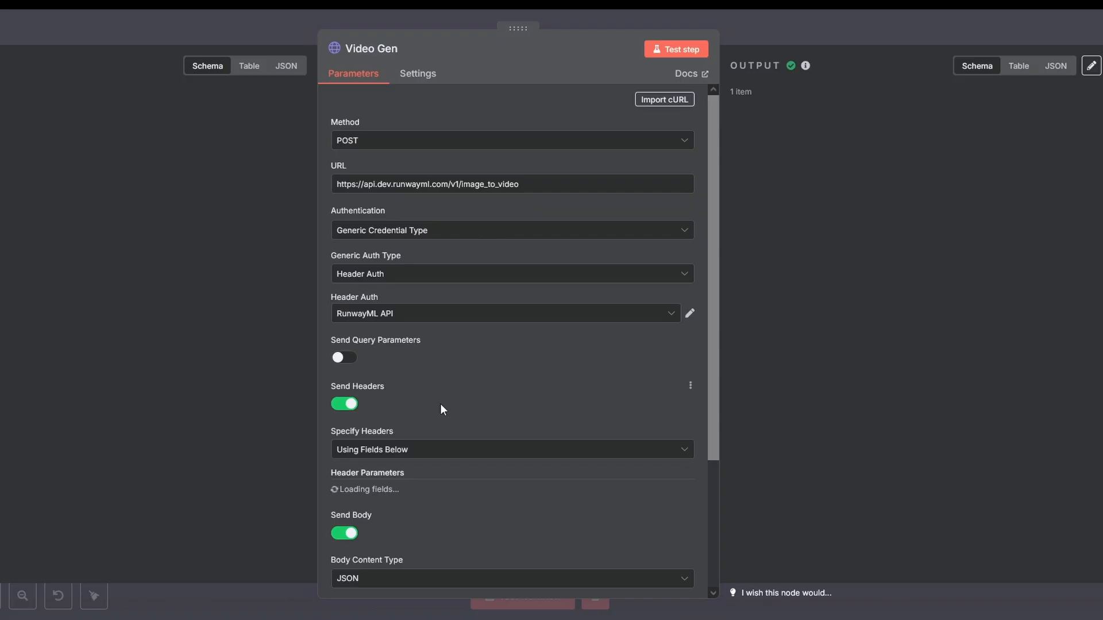
pyautogui.moveTo(520, 183); pyautogui.dragTo(328, 174)
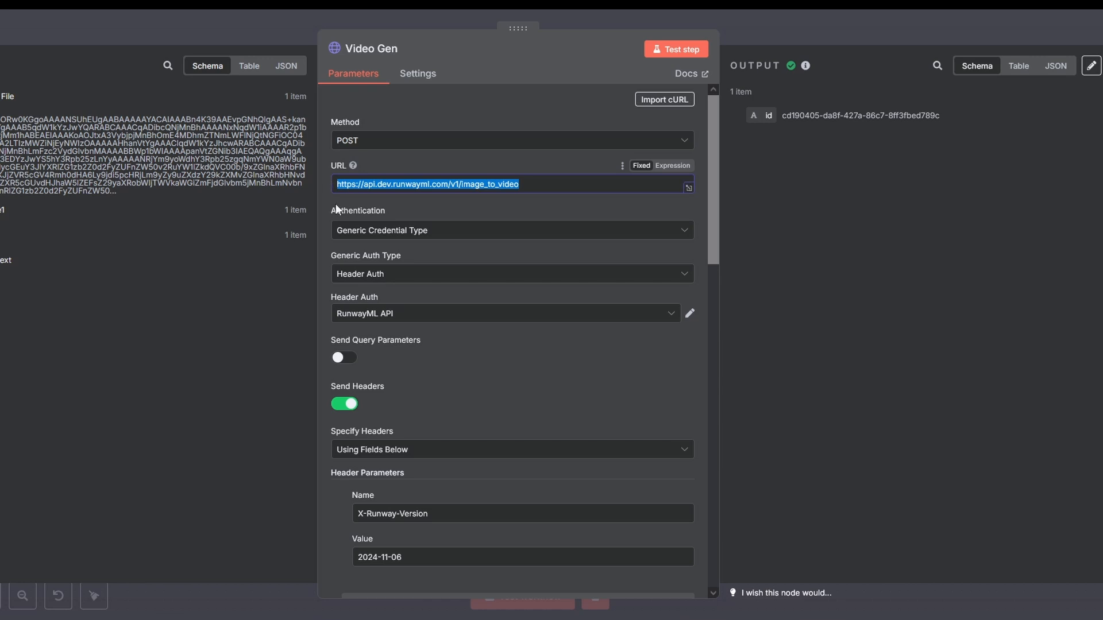
pyautogui.scroll(-7, 336, 203)
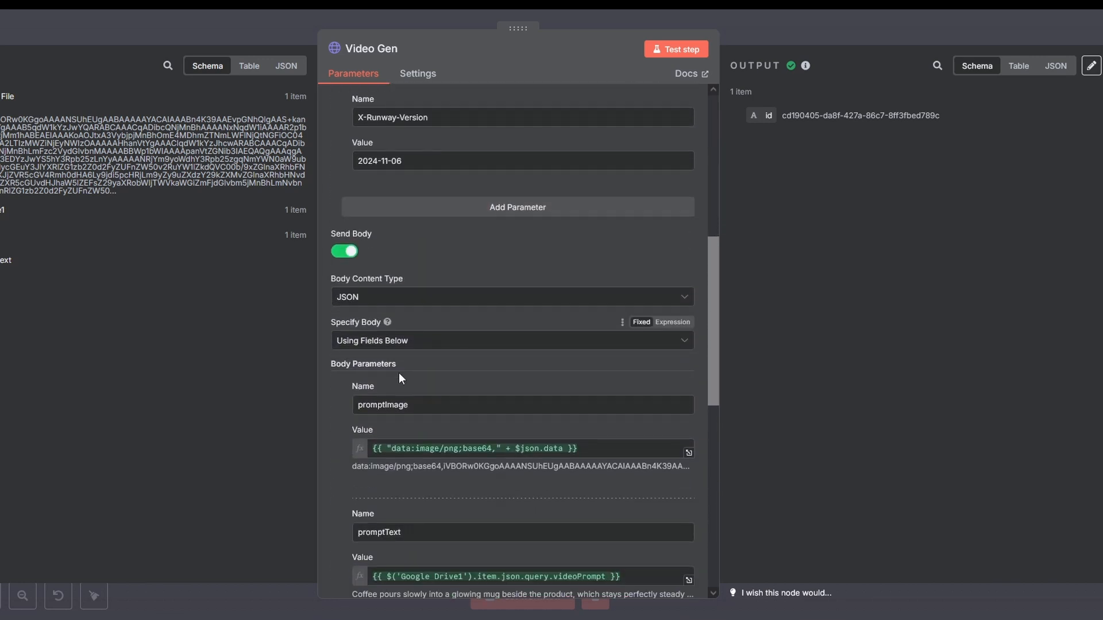
# Step: Review the Video Gen node's promptImage, promptText, model and ratio body parameters
pyautogui.moveTo(409, 405); pyautogui.dragTo(326, 397)
pyautogui.scroll(-4, 326, 397)
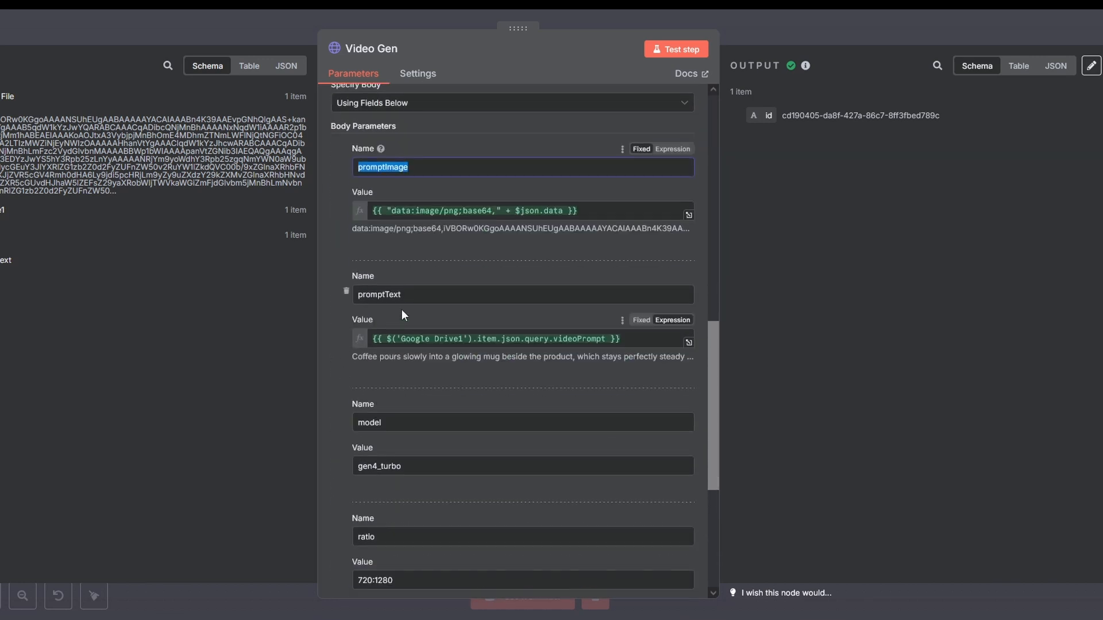
pyautogui.moveTo(402, 294); pyautogui.dragTo(339, 294)
pyautogui.scroll(-1, 338, 294)
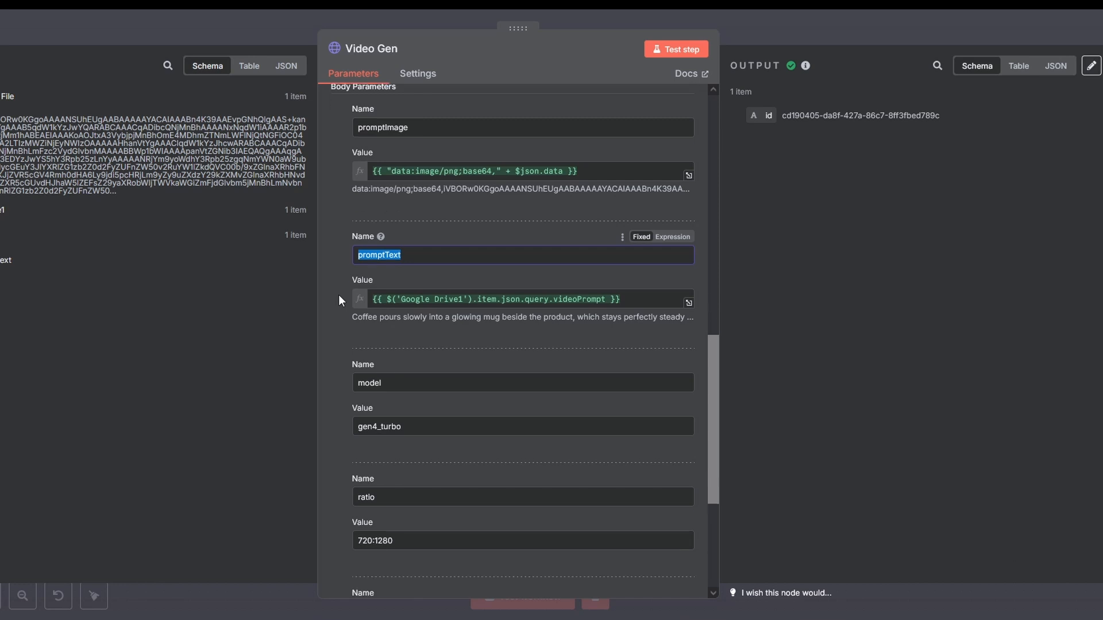
pyautogui.scroll(-2, 339, 301)
pyautogui.moveTo(406, 310); pyautogui.dragTo(347, 309)
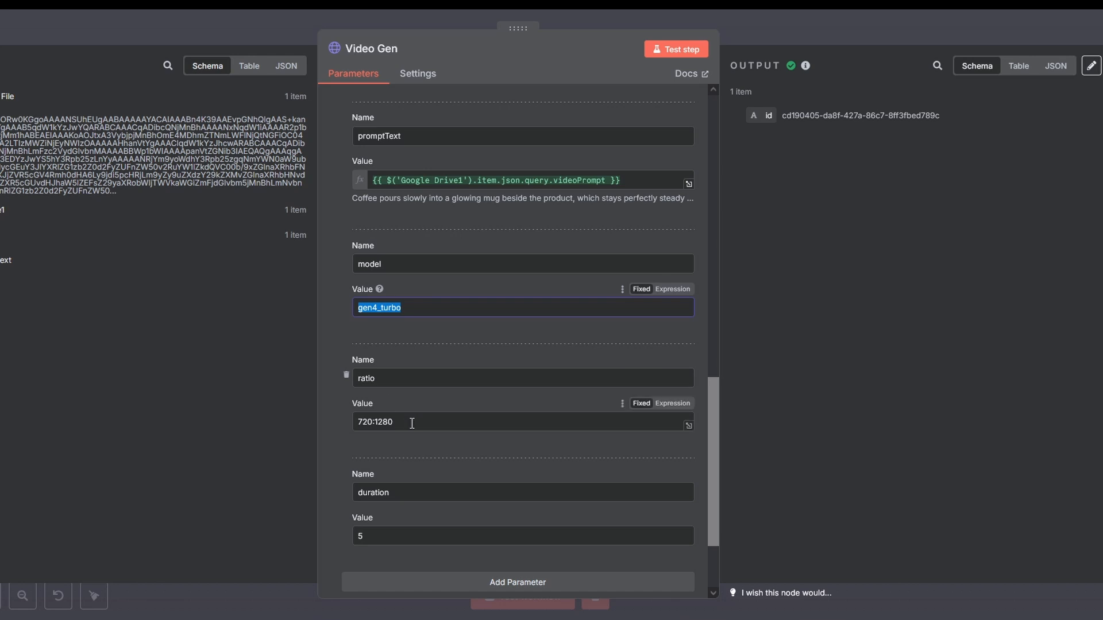
pyautogui.moveTo(410, 424); pyautogui.dragTo(349, 422)
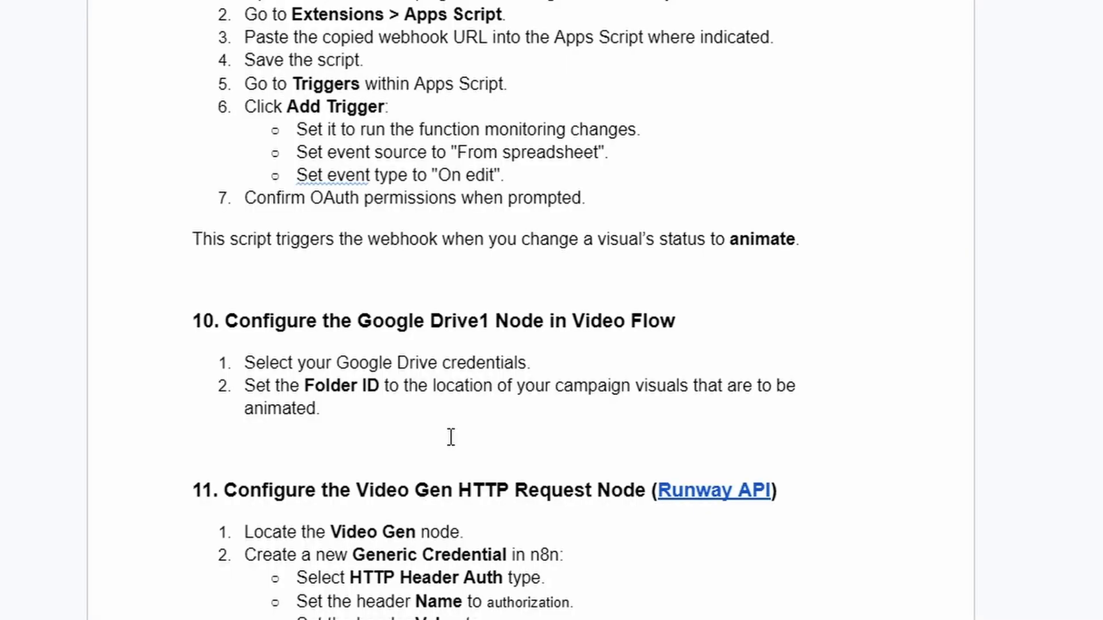
# Step: Find the Runway API link in the setup documentation, check the API reference's accepted ratio values, and review the Video Gen duration parameter
pyautogui.scroll(-2, 450, 432)
pyautogui.moveTo(661, 382); pyautogui.dragTo(772, 381)
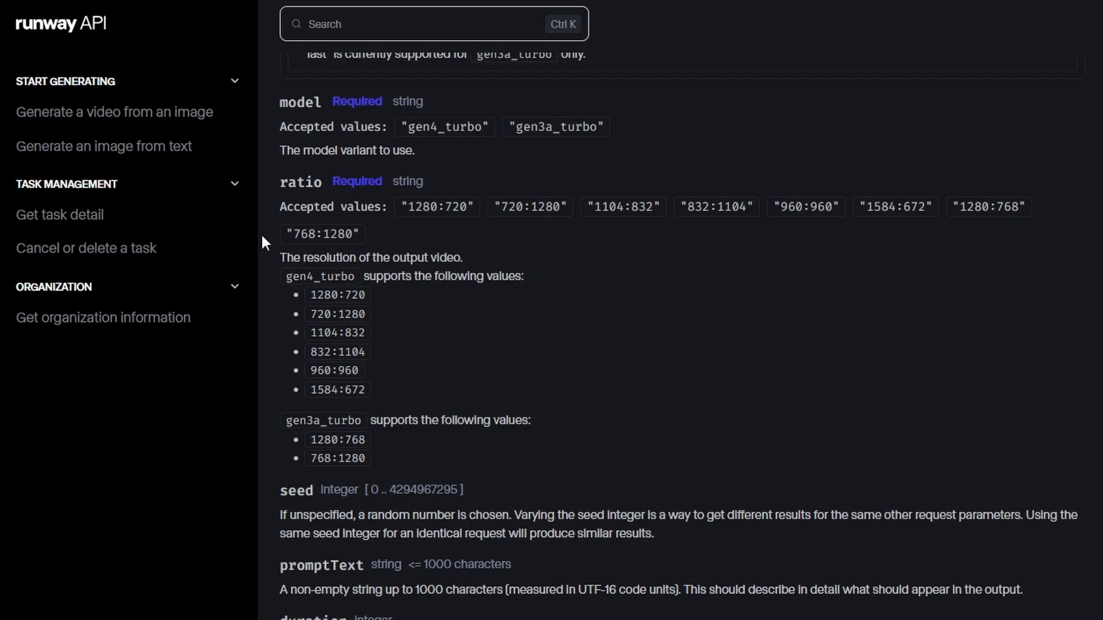
pyautogui.moveTo(279, 203); pyautogui.dragTo(957, 454)
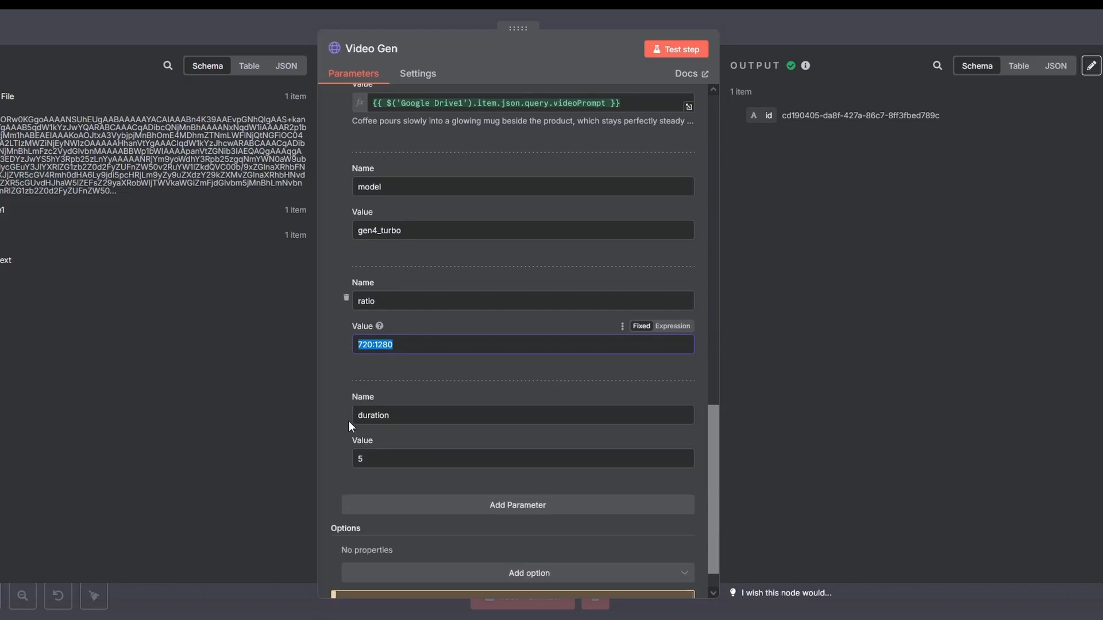
pyautogui.scroll(-1, 351, 422)
pyautogui.moveTo(360, 424); pyautogui.dragTo(357, 424)
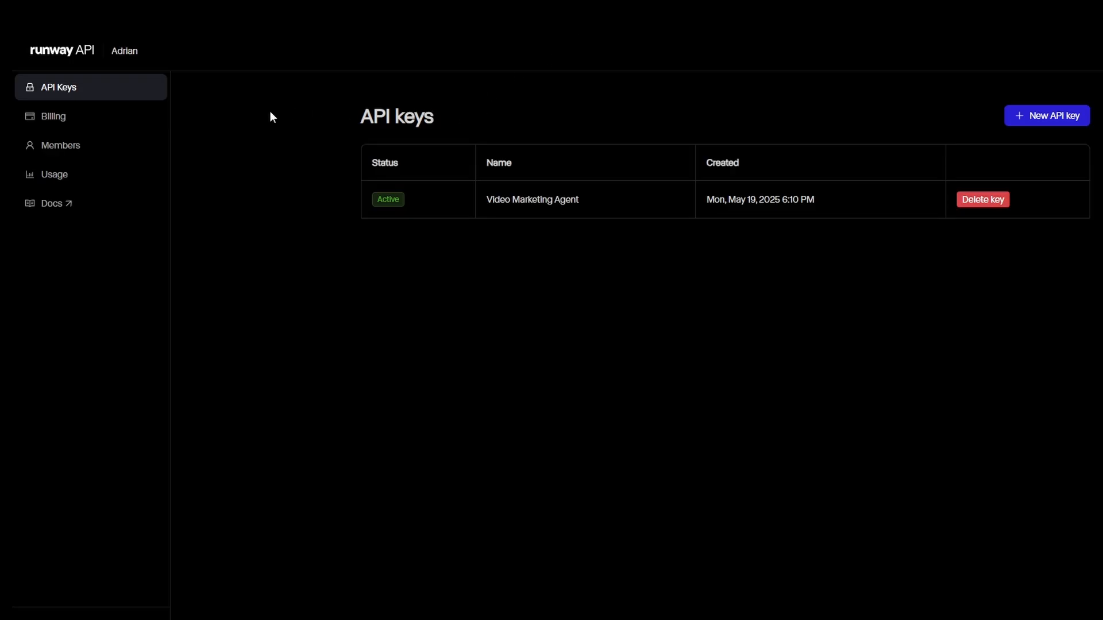
# Step: Check the credits on the Runway API billing page and return to the API keys list
pyautogui.click(57, 121)
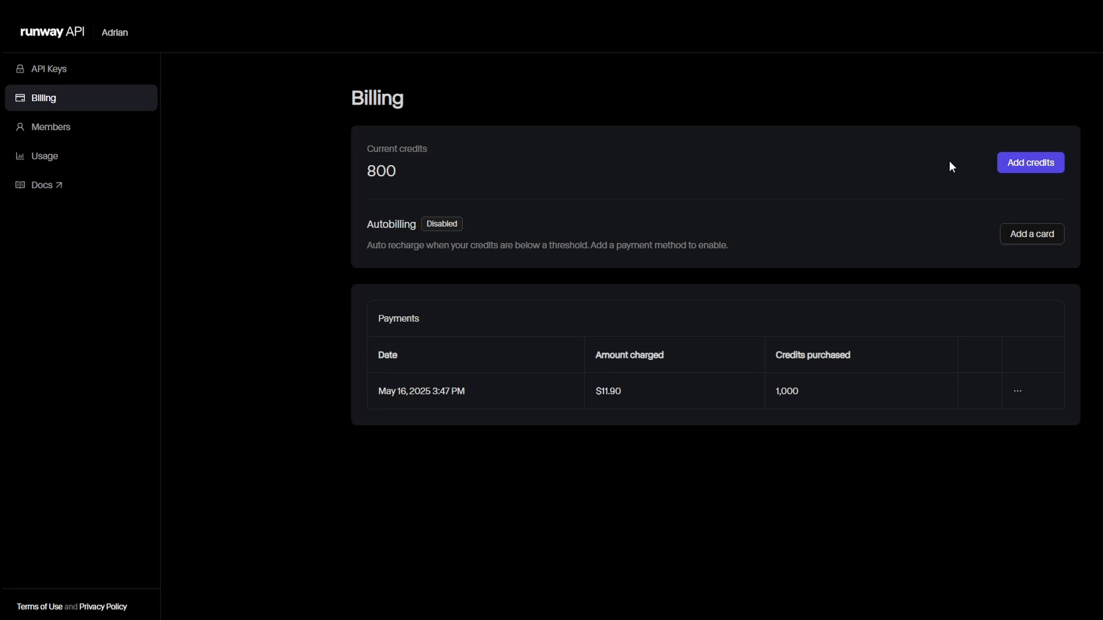
pyautogui.click(85, 72)
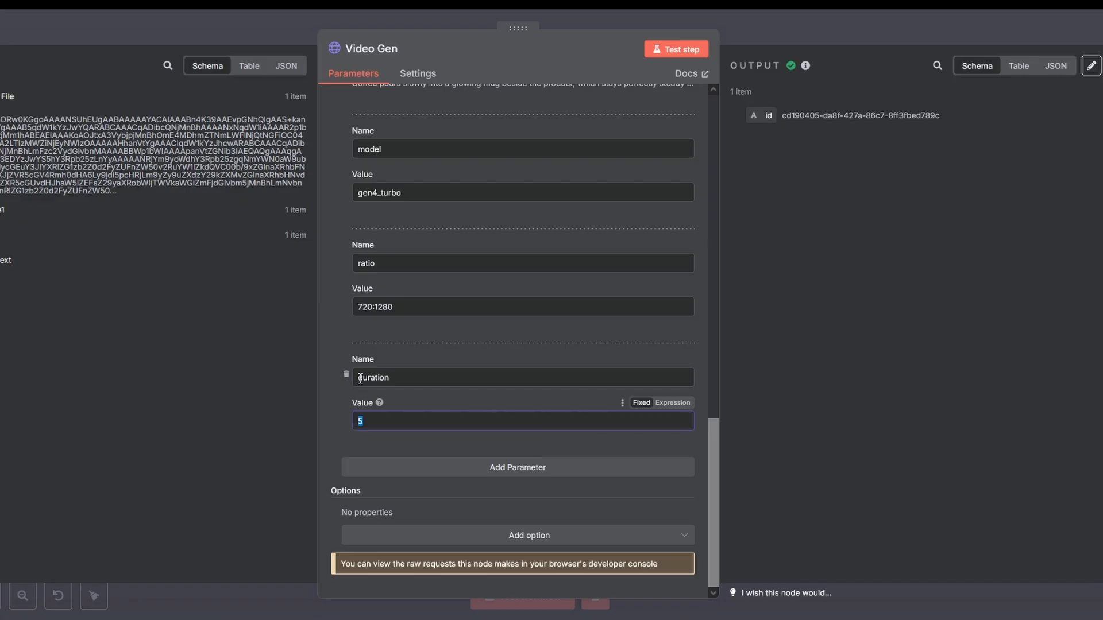
# Step: Review the Video Gen node's authentication type and open its RunwayML API header credential to check the Name and Value fields
pyautogui.scroll(15, 359, 376)
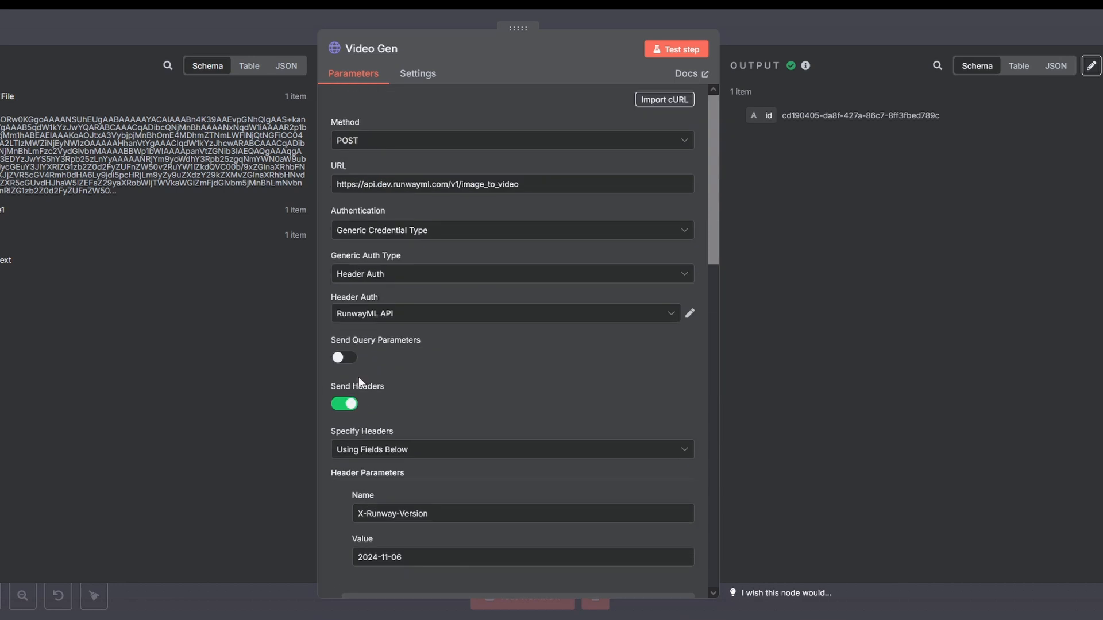
pyautogui.click(355, 231)
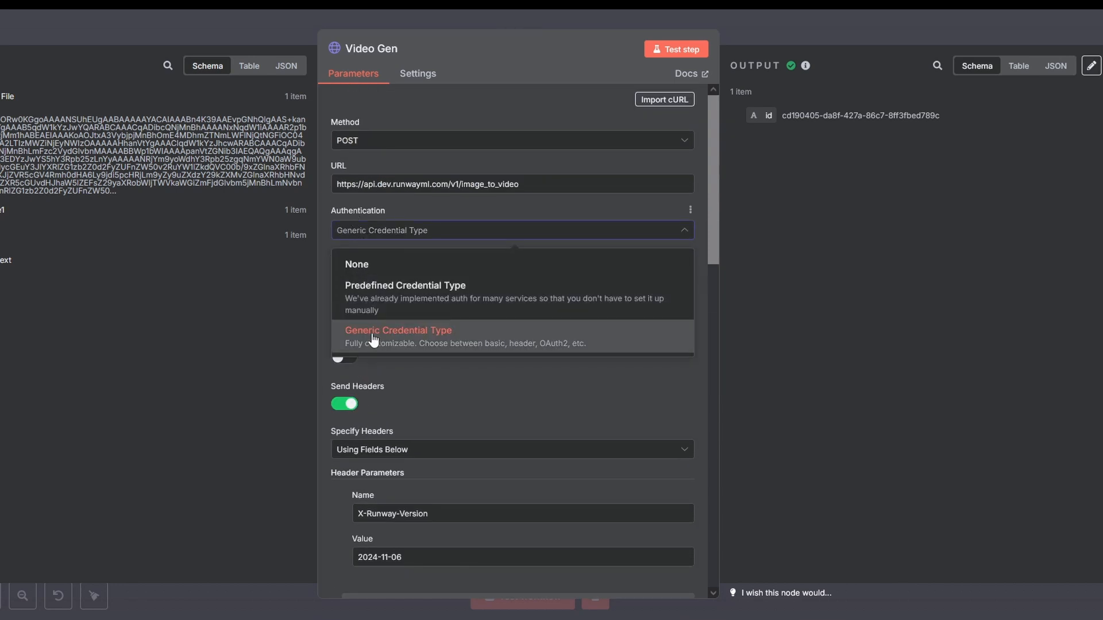
pyautogui.click(322, 270)
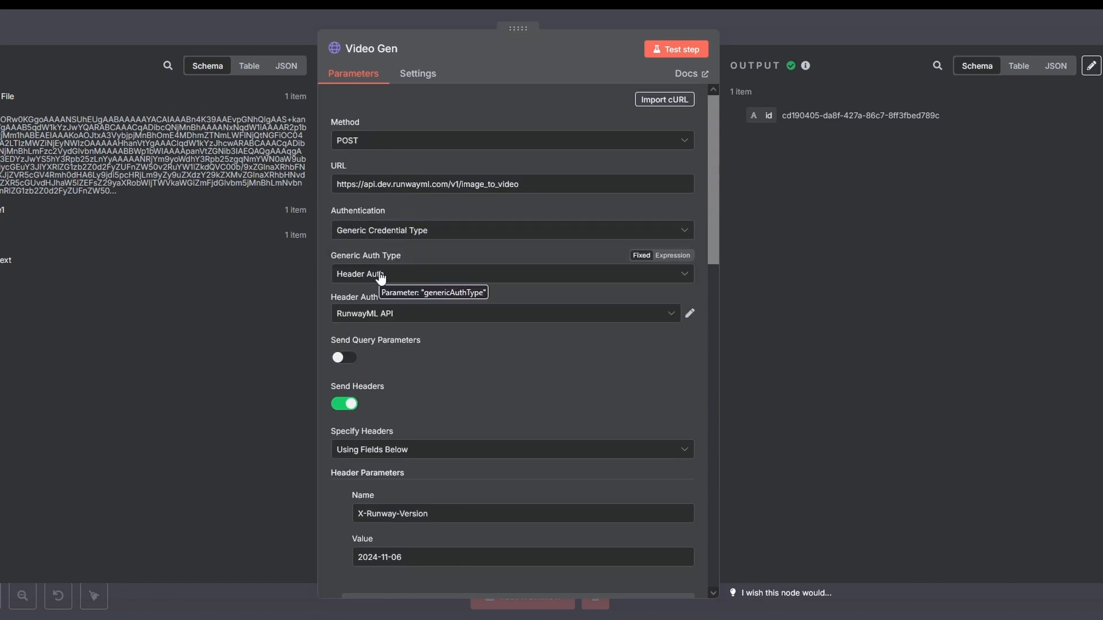
pyautogui.click(690, 313)
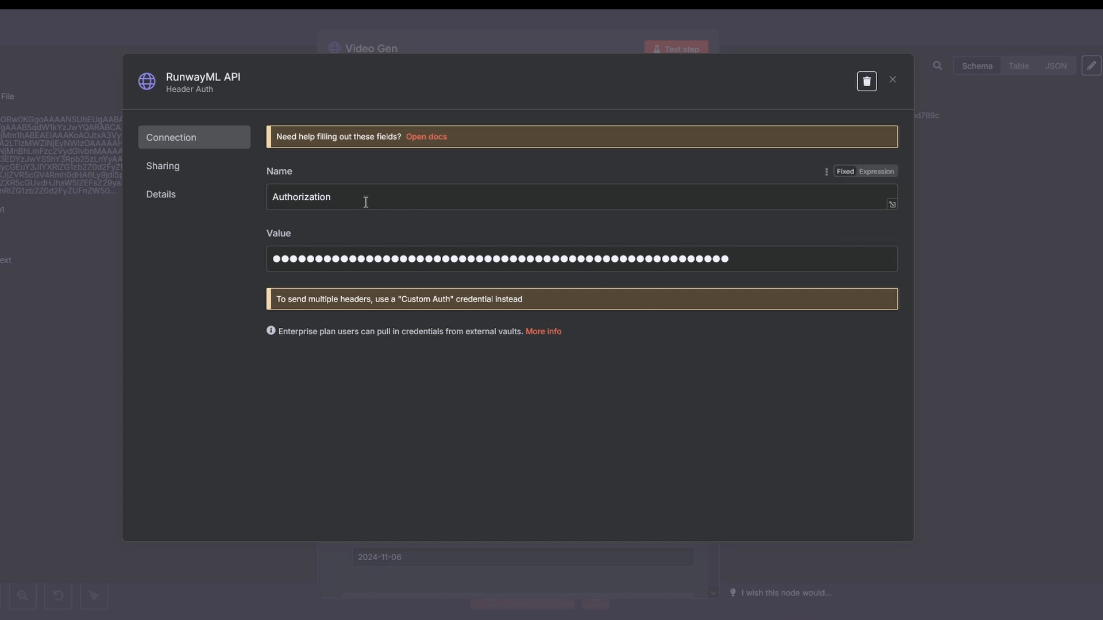
pyautogui.moveTo(365, 203); pyautogui.dragTo(212, 187)
pyautogui.moveTo(275, 259); pyautogui.dragTo(773, 278)
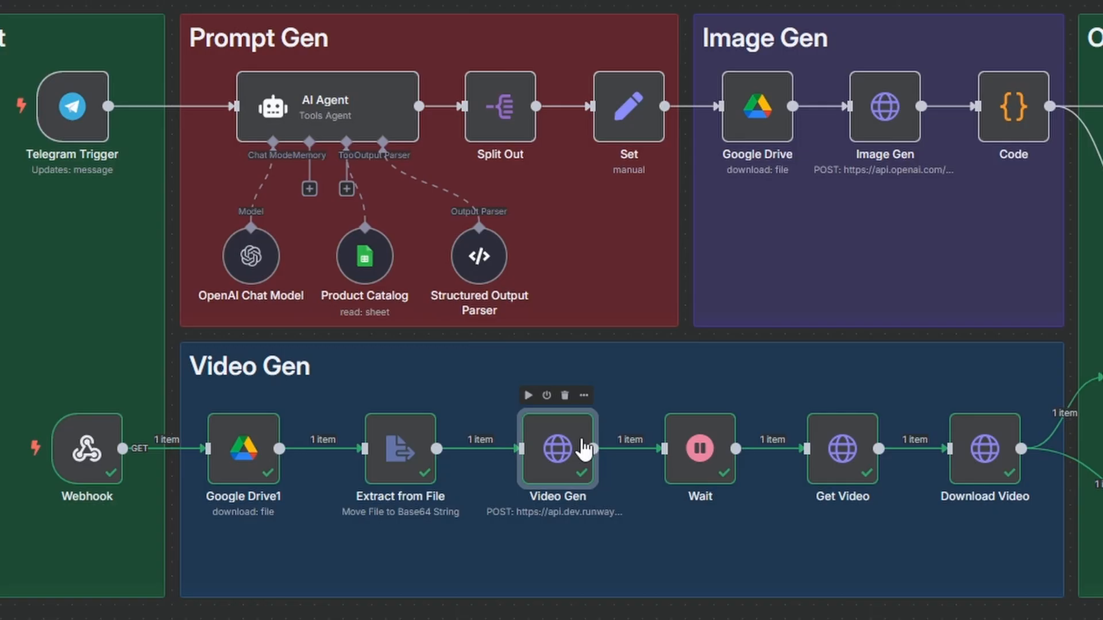
# Step: Open the Wait node and review its wait amount and unit
pyautogui.doubleClick(700, 447)
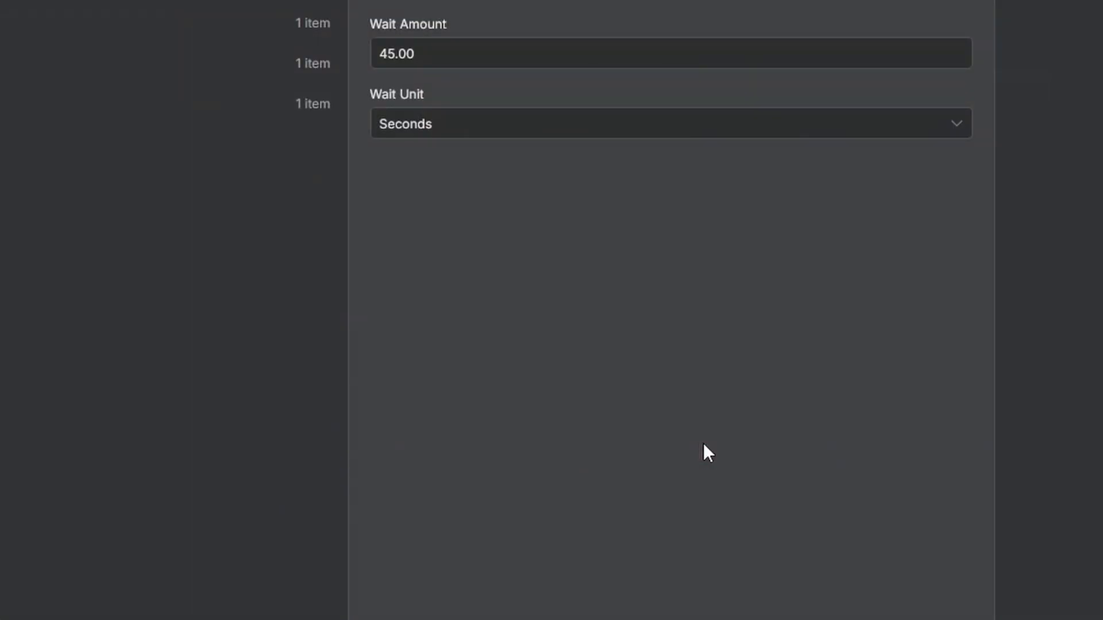
pyautogui.moveTo(436, 54); pyautogui.dragTo(279, 35)
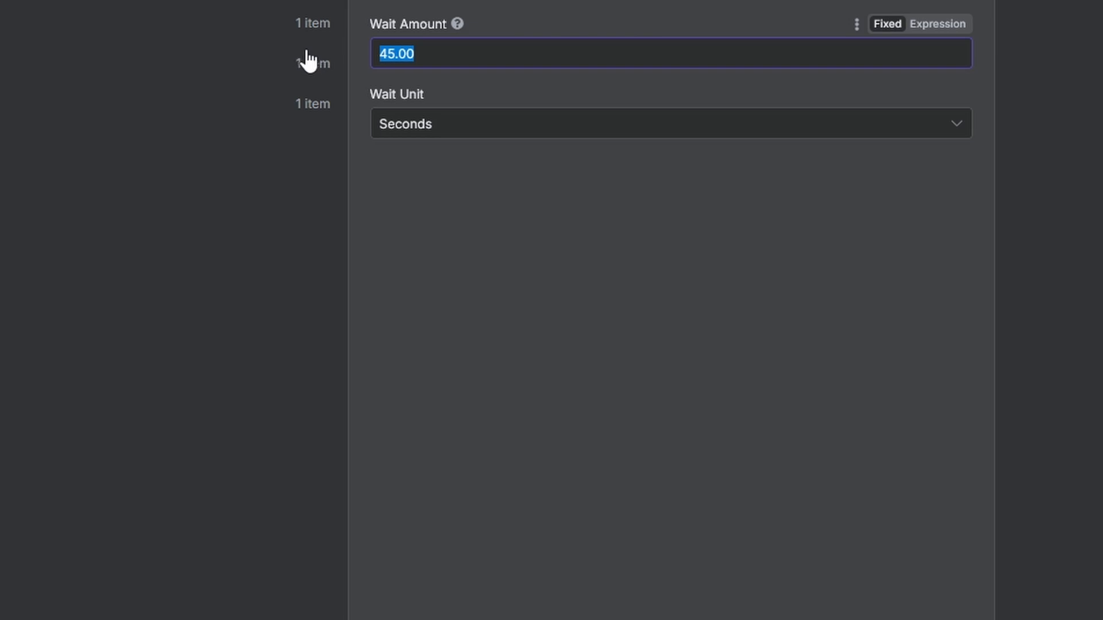
pyautogui.click(484, 192)
pyautogui.press('Escape')
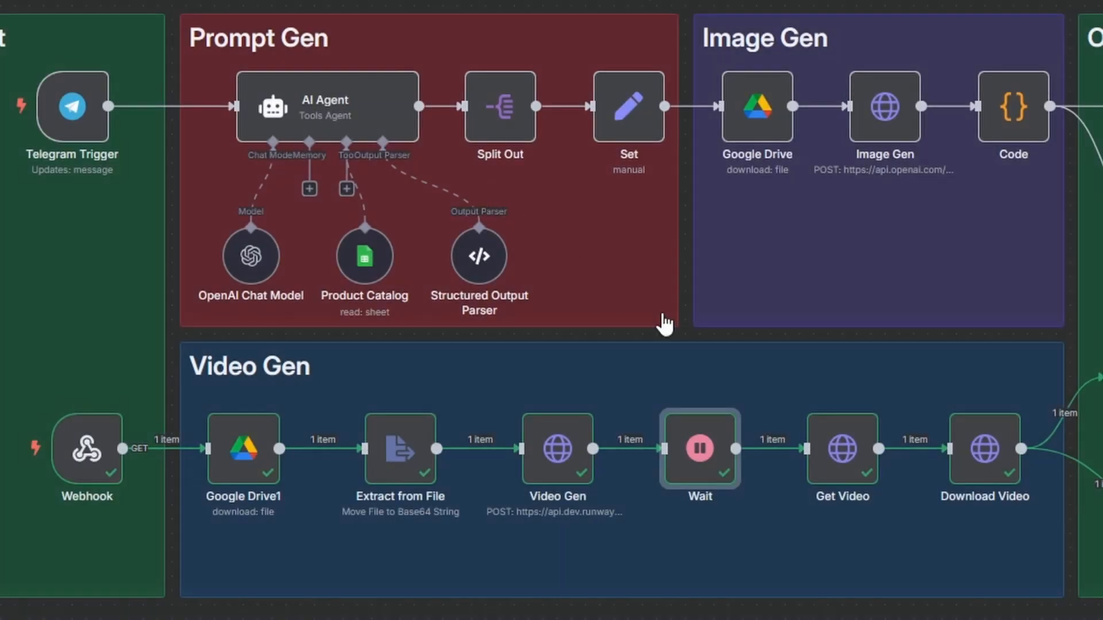
# Step: Open the Get Video node and examine the task id expression in its RunwayML tasks URL
pyautogui.click(857, 491)
pyautogui.doubleClick(860, 494)
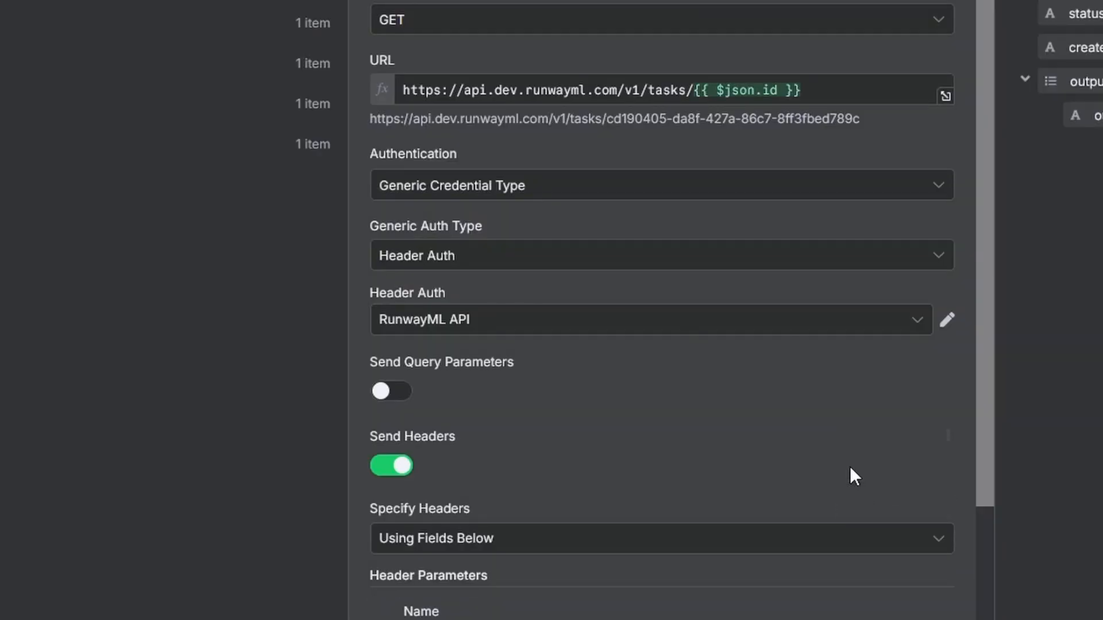
pyautogui.moveTo(815, 90); pyautogui.dragTo(692, 87)
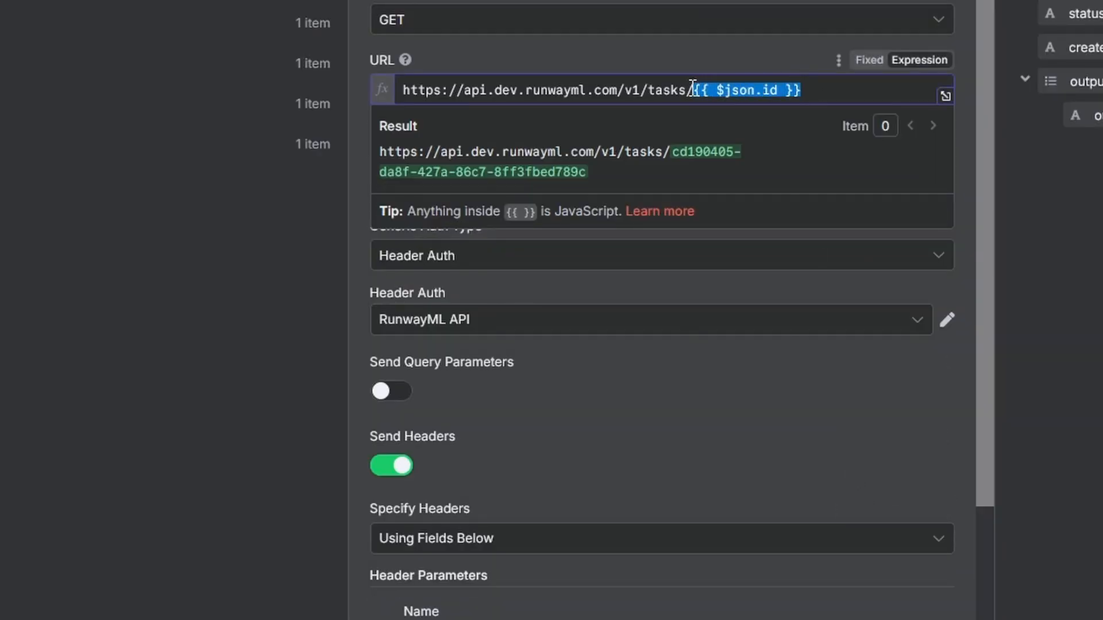
pyautogui.click(670, 90)
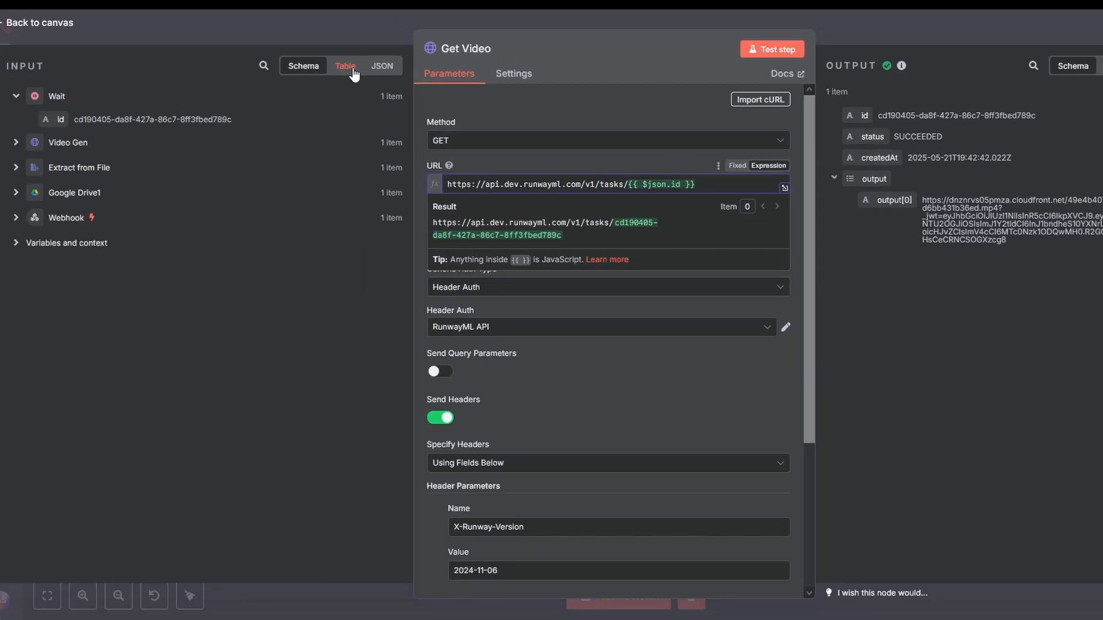
# Step: View the Get Video node's input as a table from Video Gen to inspect the task id, and review the header parameters
pyautogui.click(346, 67)
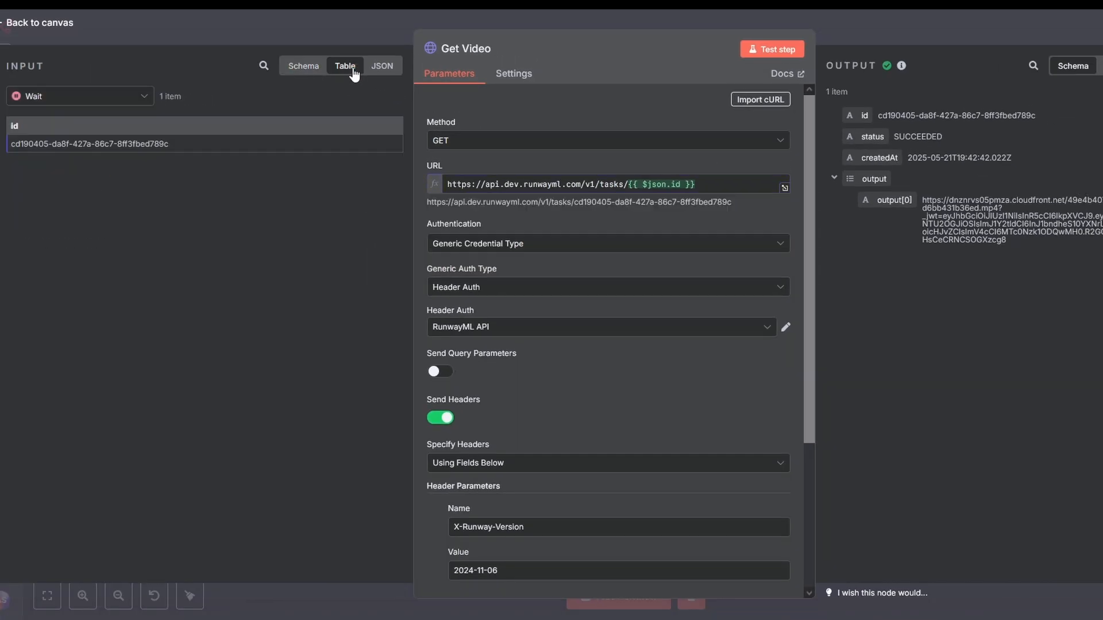
pyautogui.click(83, 100)
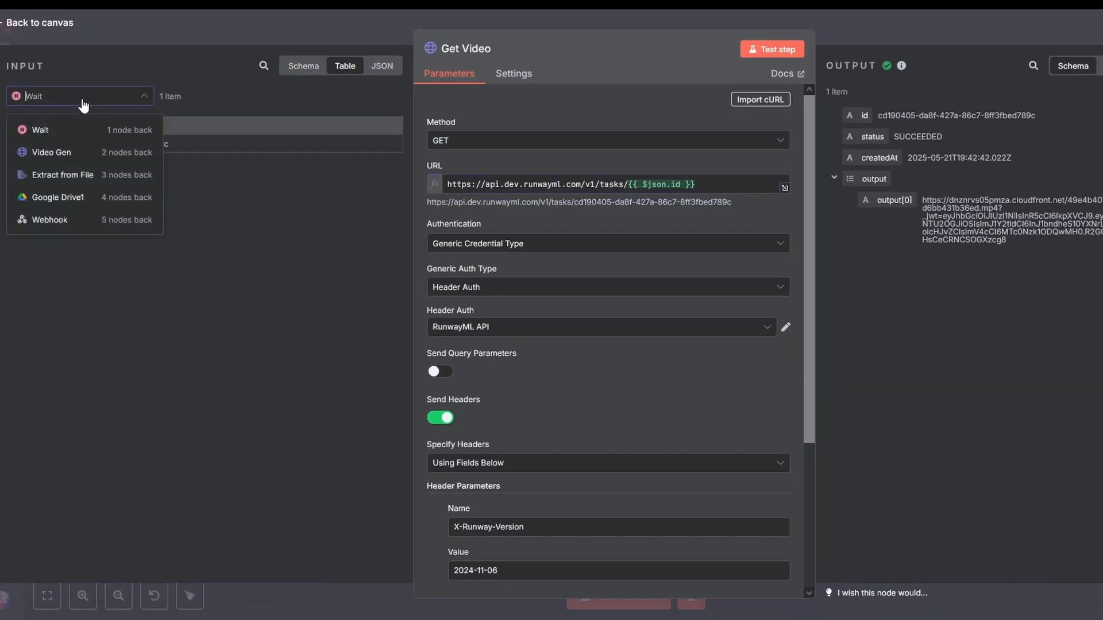
pyautogui.click(50, 148)
pyautogui.moveTo(192, 146); pyautogui.dragTo(0, 147)
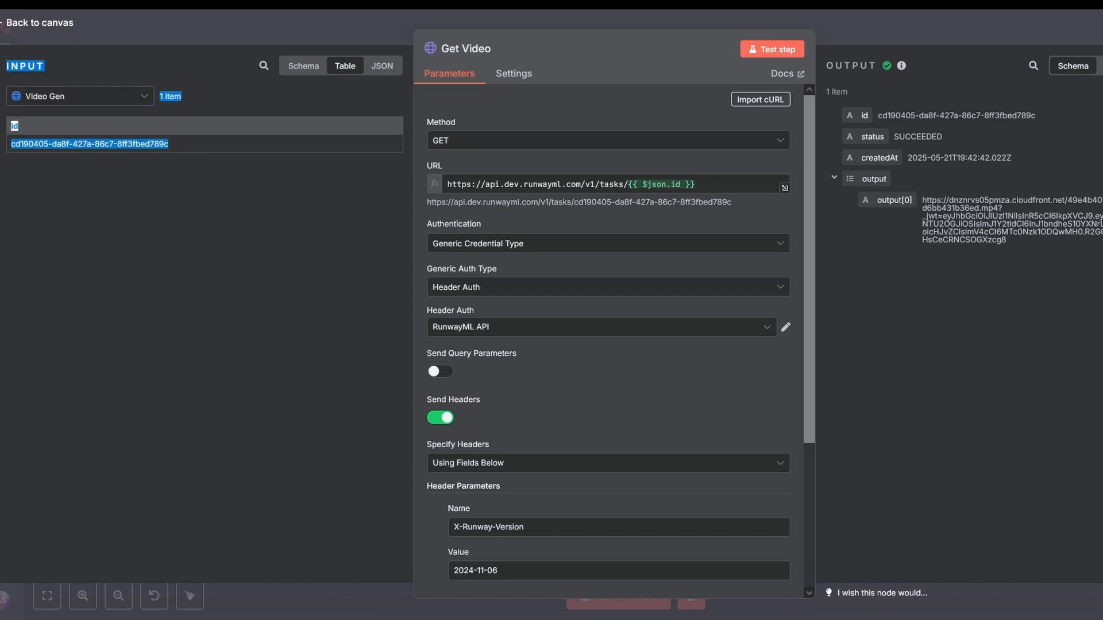
pyautogui.click(420, 243)
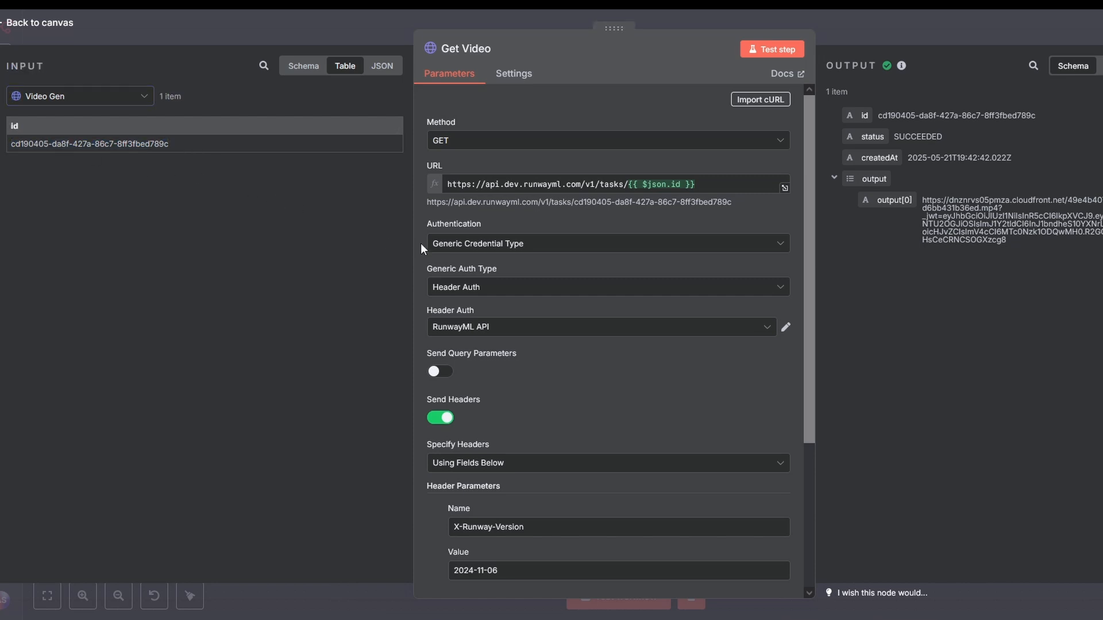
pyautogui.scroll(-2, 421, 243)
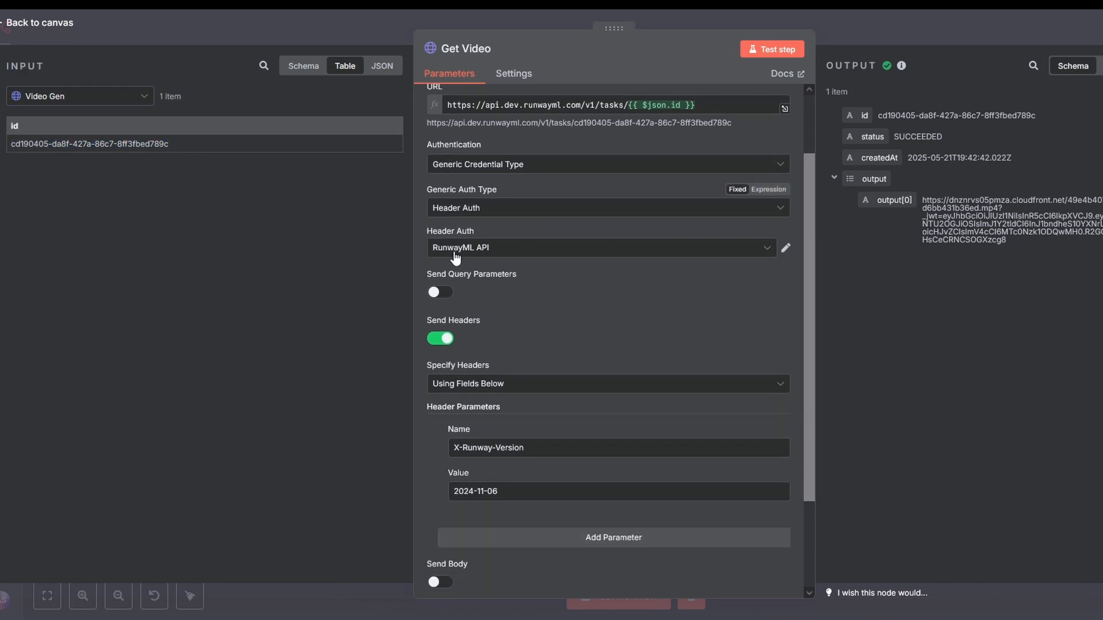
pyautogui.press('Escape')
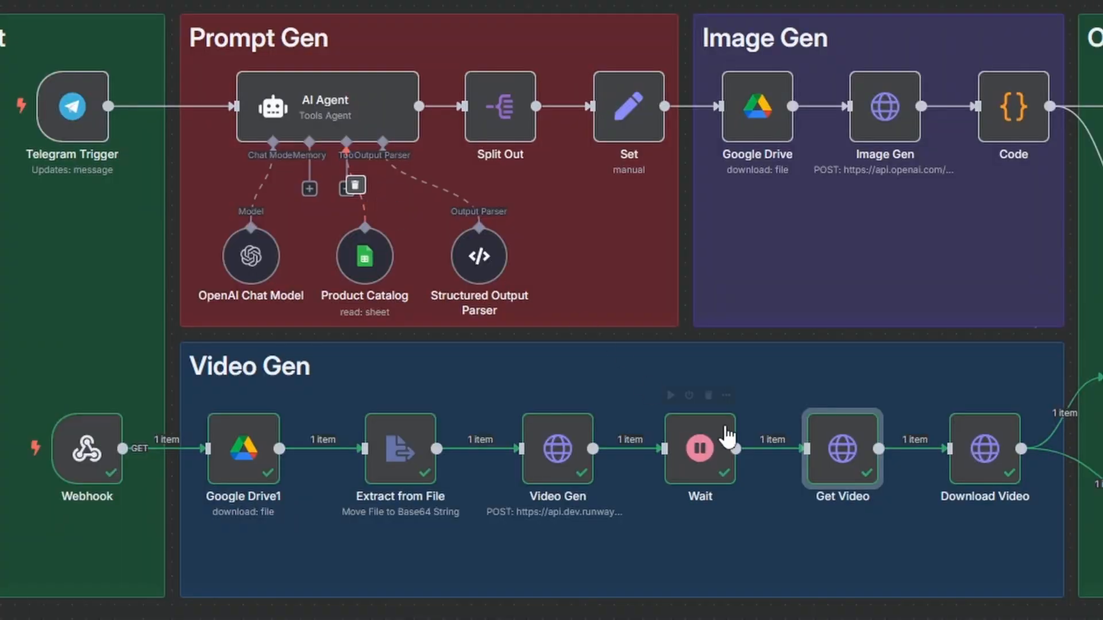
# Step: Review the output URL expression in the Download Video node and open the Upload Video node
pyautogui.doubleClick(991, 456)
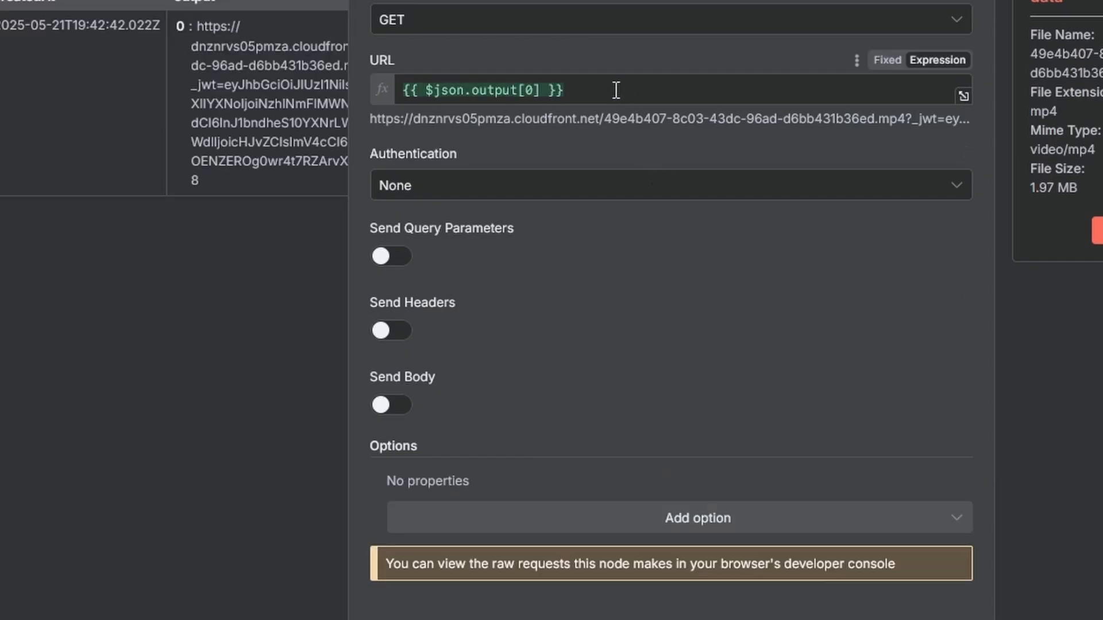
pyautogui.moveTo(615, 90); pyautogui.dragTo(333, 80)
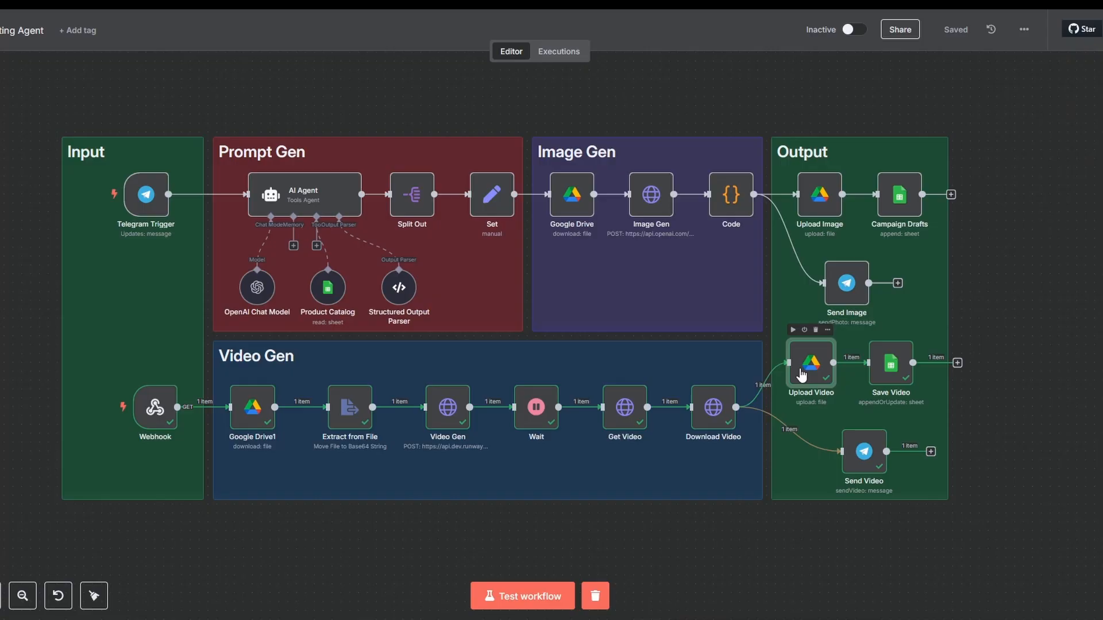
pyautogui.doubleClick(810, 363)
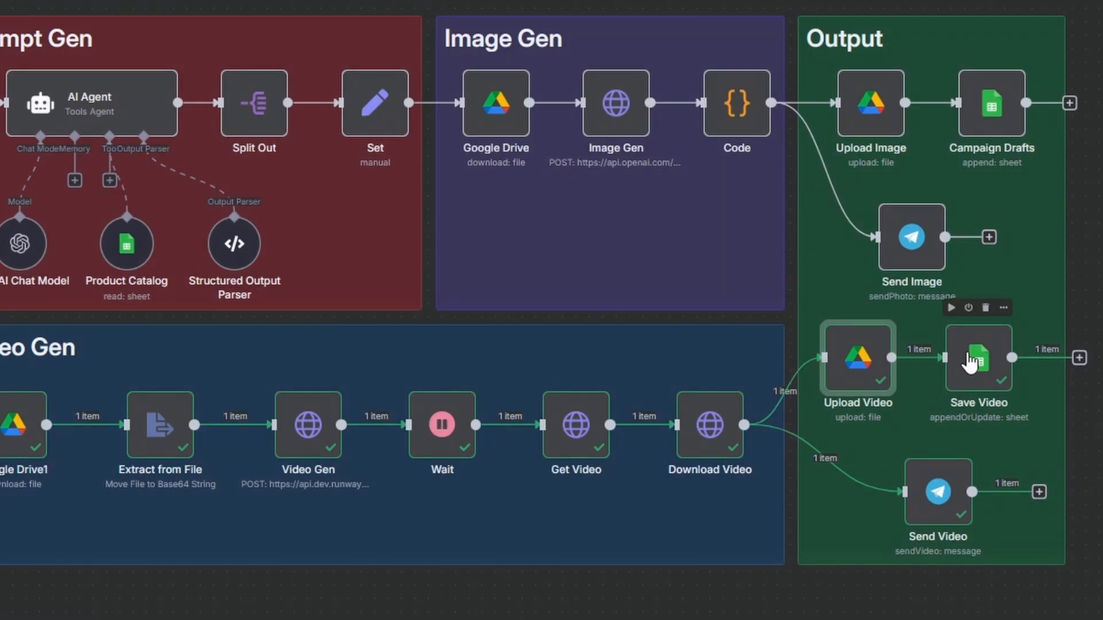
# Step: Open the Save Video node and review its sheet operation, Product Visual match column and values to send
pyautogui.doubleClick(970, 362)
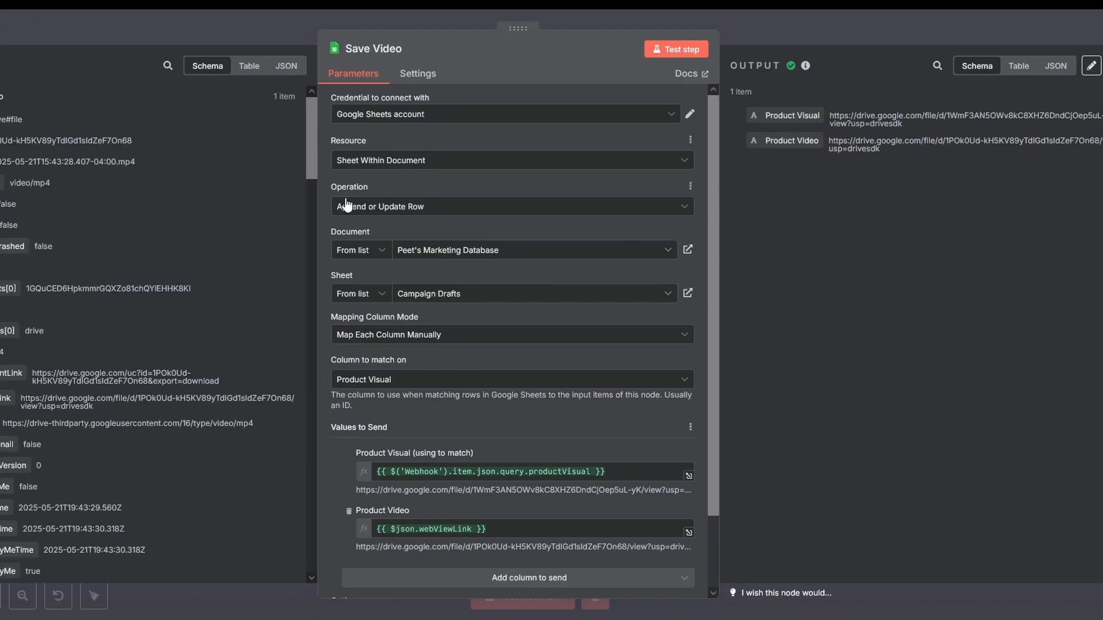
pyautogui.scroll(-2, 492, 218)
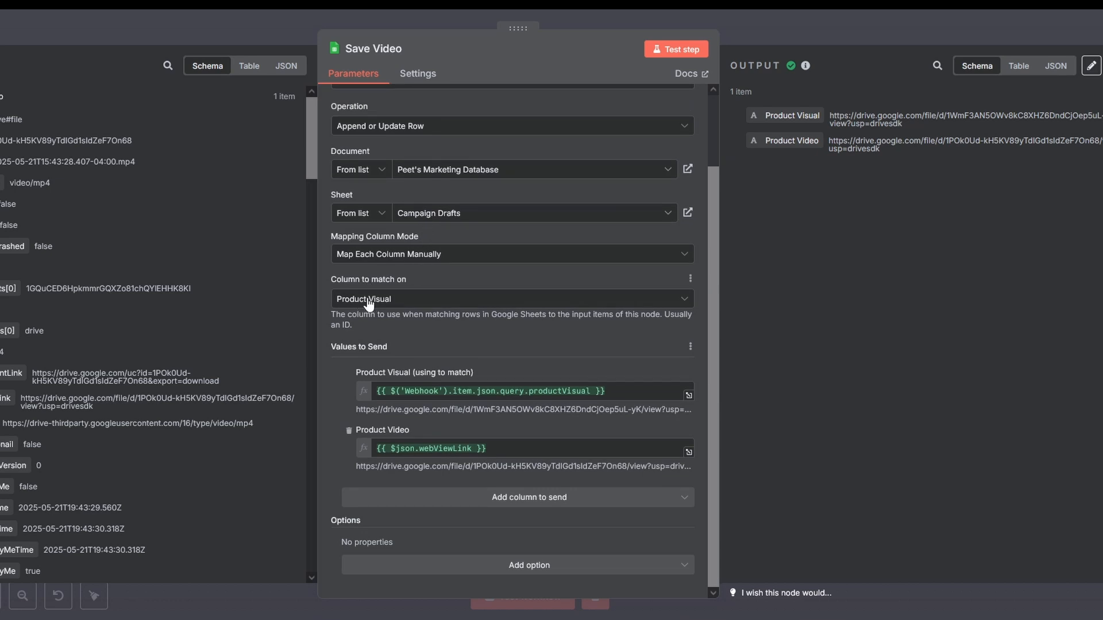
pyautogui.tripleClick(364, 391)
pyautogui.click(353, 389)
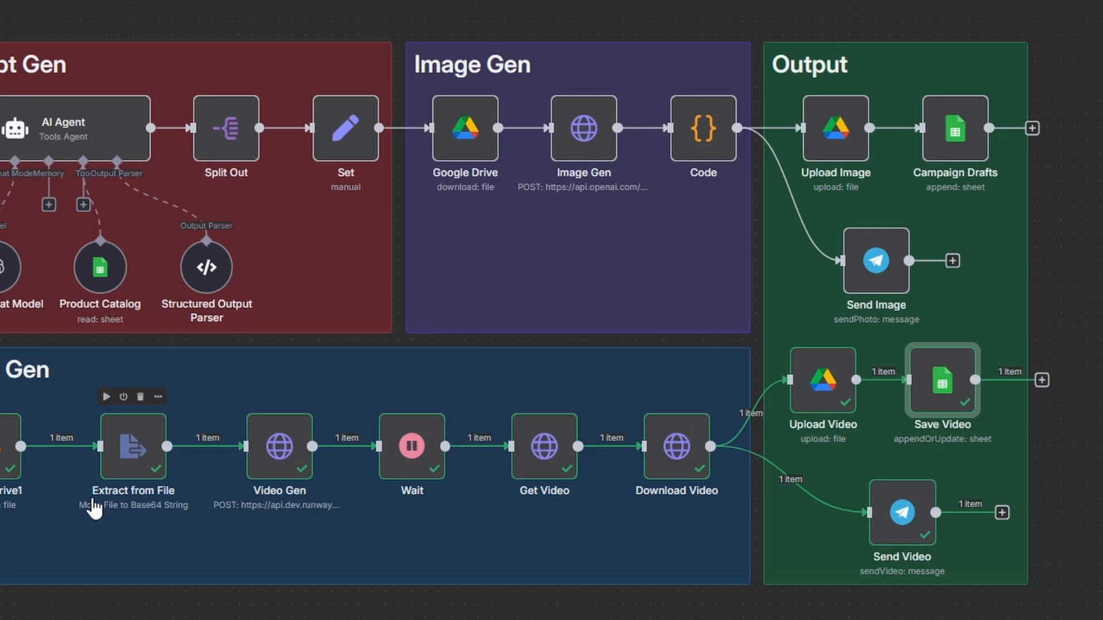
# Step: Open the Send Video node and check the Chat ID of its Telegram Send Video operation
pyautogui.click(911, 516)
pyautogui.doubleClick(911, 516)
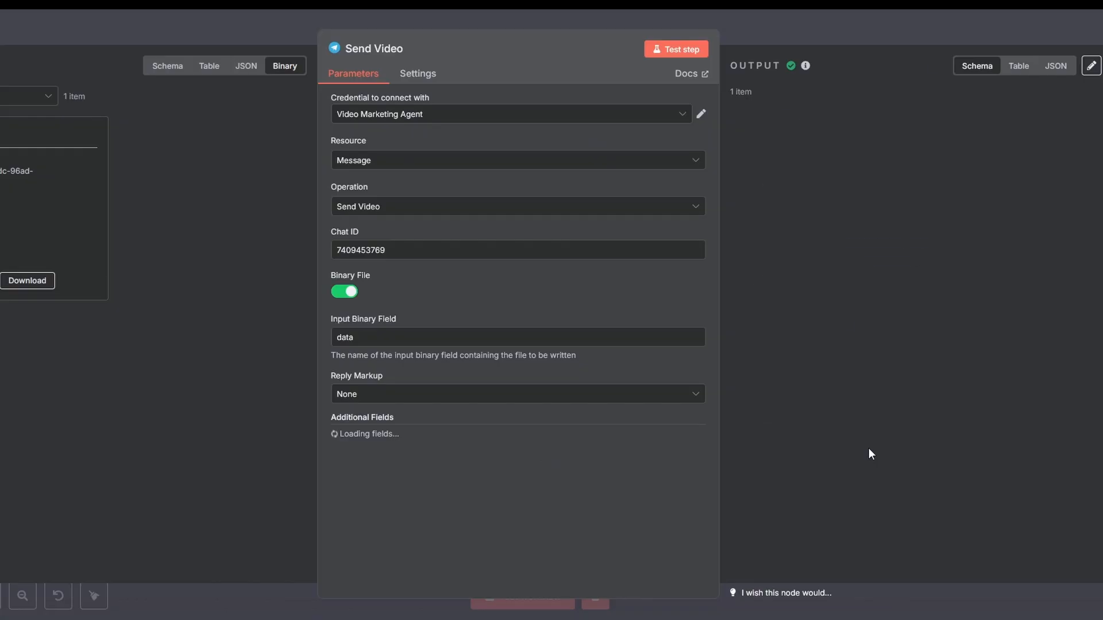
pyautogui.doubleClick(387, 248)
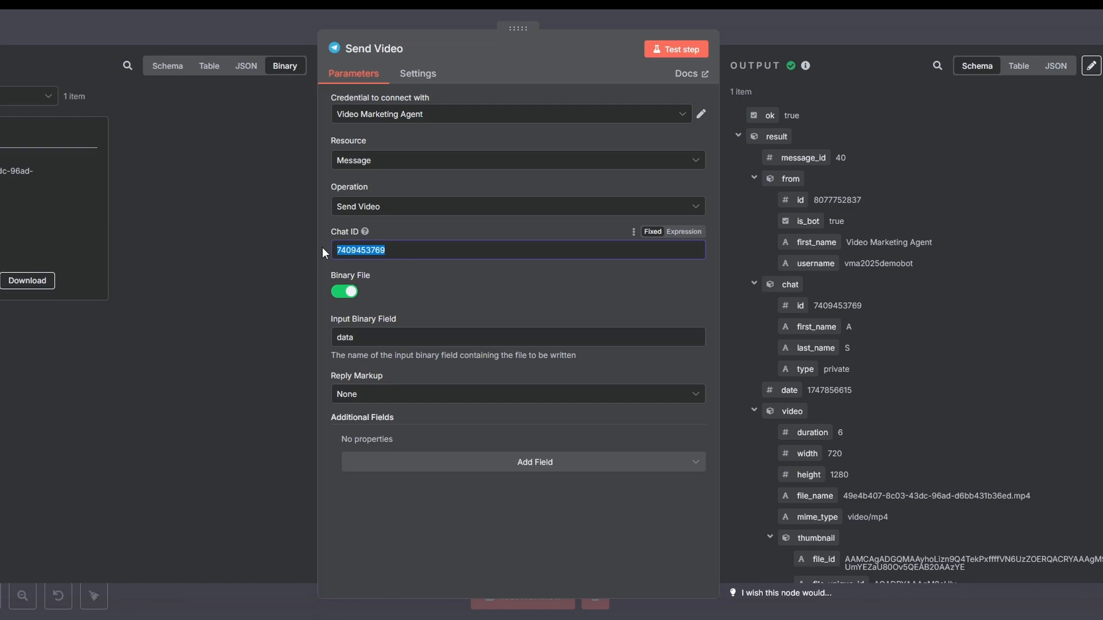
pyautogui.press('Escape')
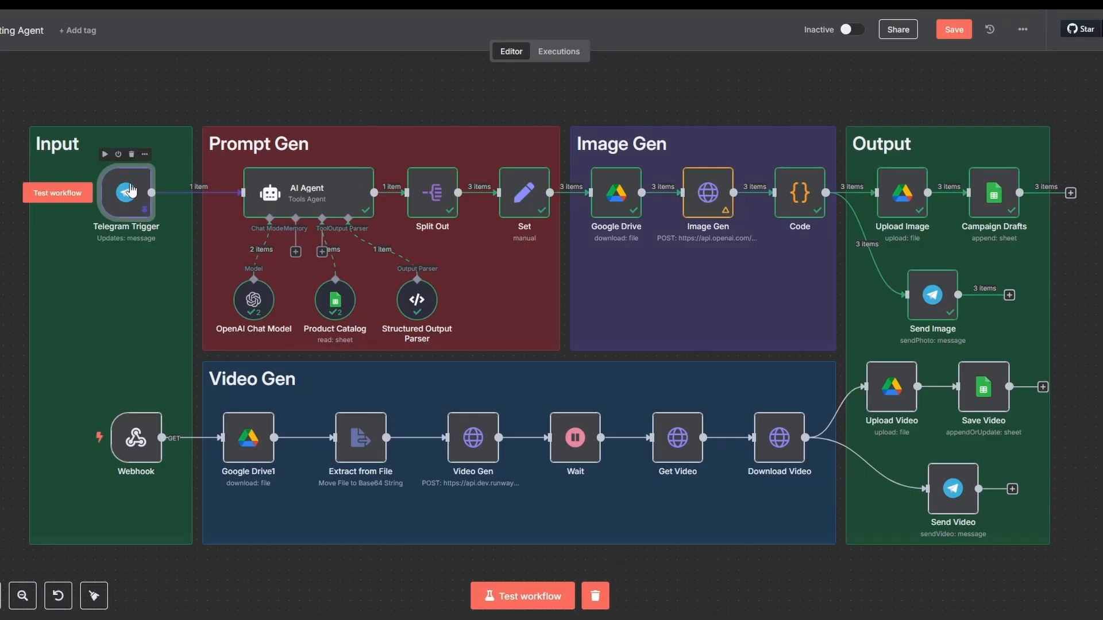
# Step: Locate the sender id in the Telegram Trigger output and compare it with the Send Video node's Chat ID
pyautogui.doubleClick(123, 187)
pyautogui.moveTo(583, 231); pyautogui.dragTo(541, 227)
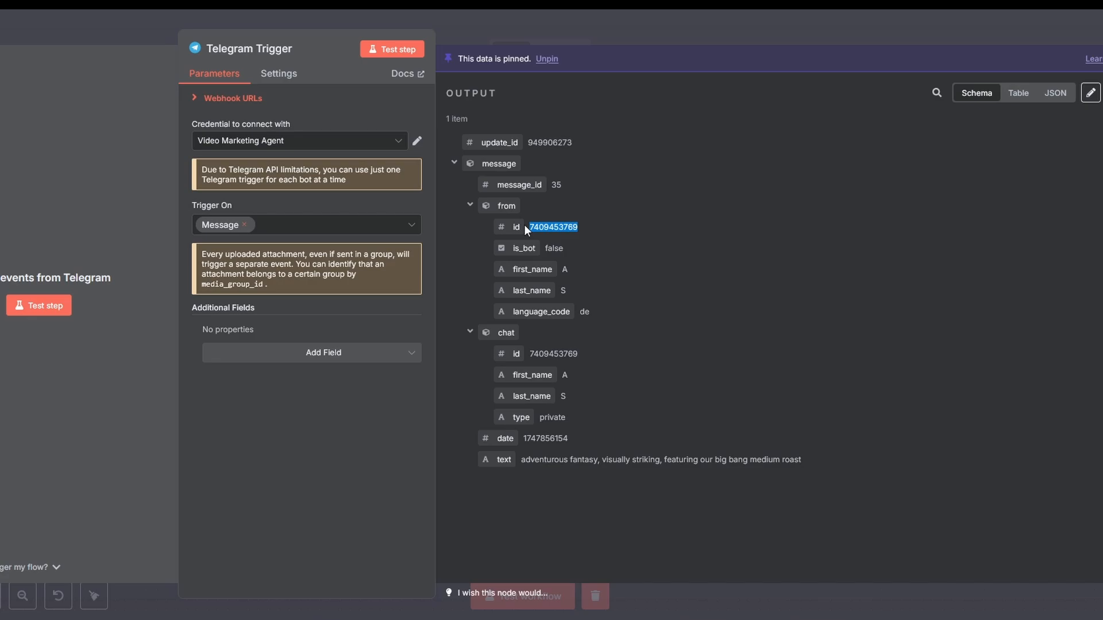
pyautogui.press('Escape')
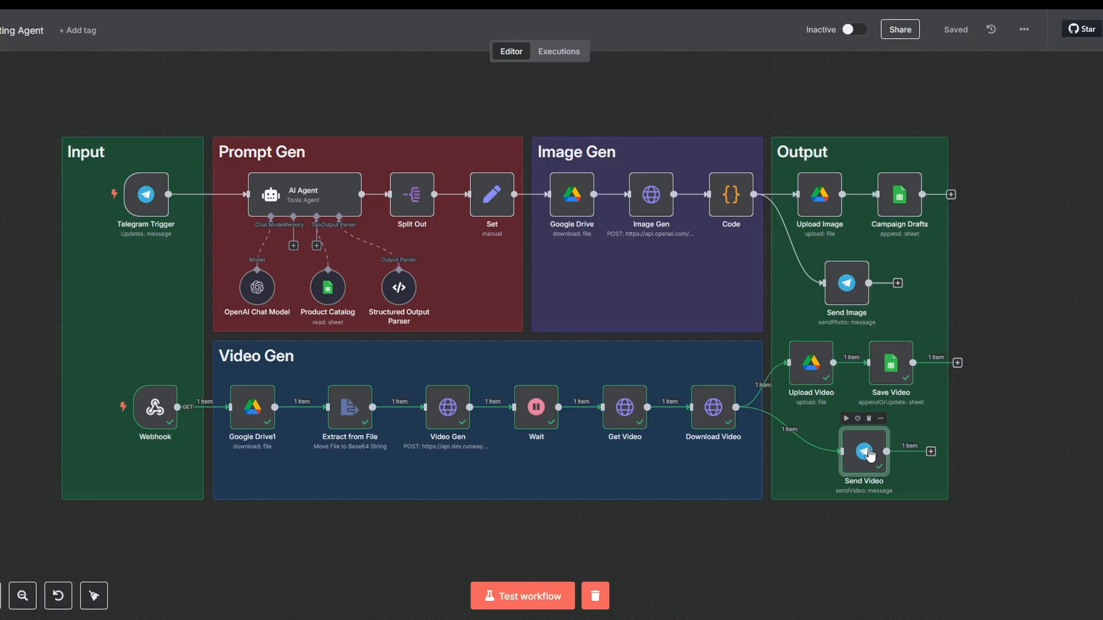
pyautogui.doubleClick(870, 455)
pyautogui.moveTo(387, 250); pyautogui.dragTo(288, 252)
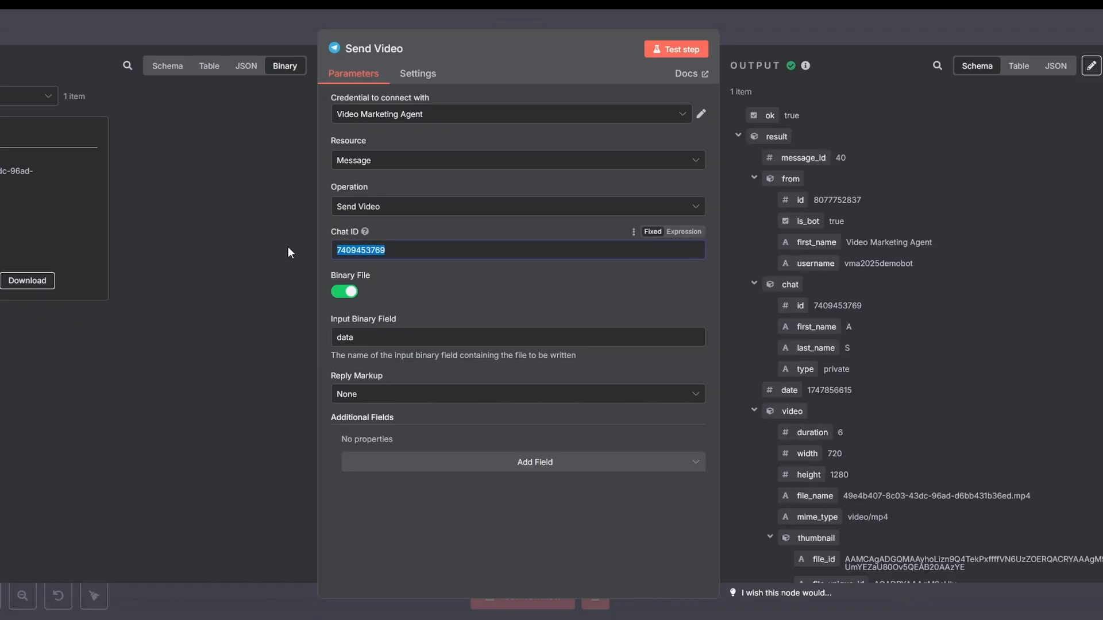
pyautogui.press('Escape')
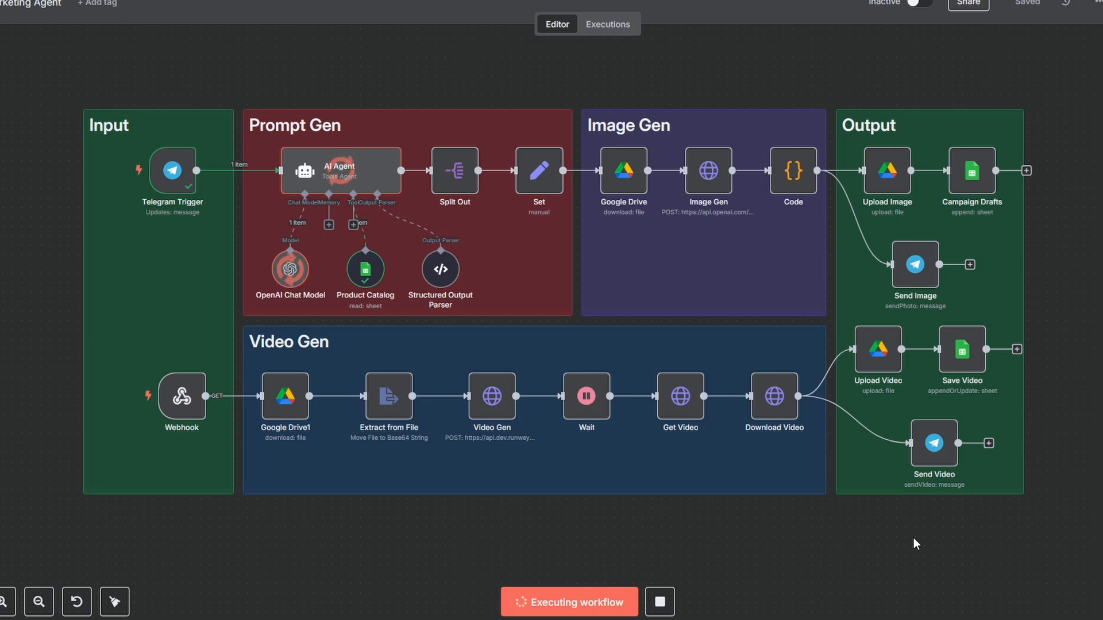